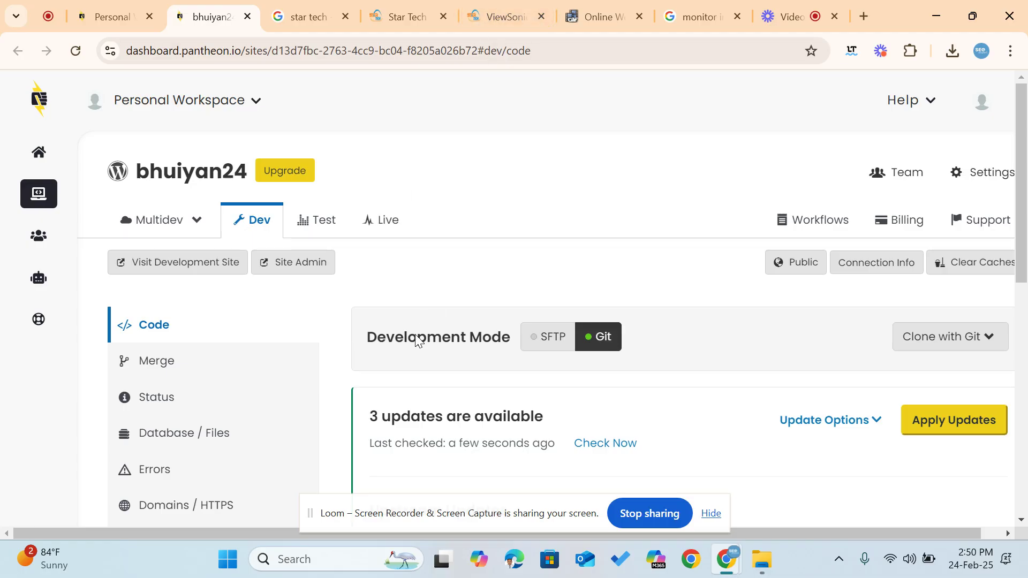
Open the Dev environment's Site Admin page in a new browser tab and switch to it.
scroll(310, 361, "down", 4)
scroll(310, 361, "up", 4)
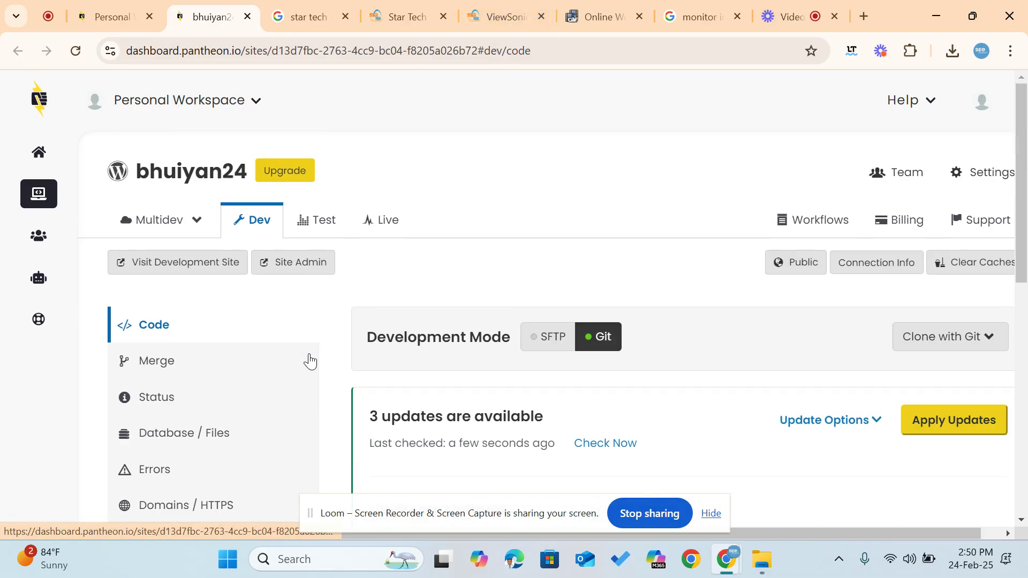
right_click(281, 279)
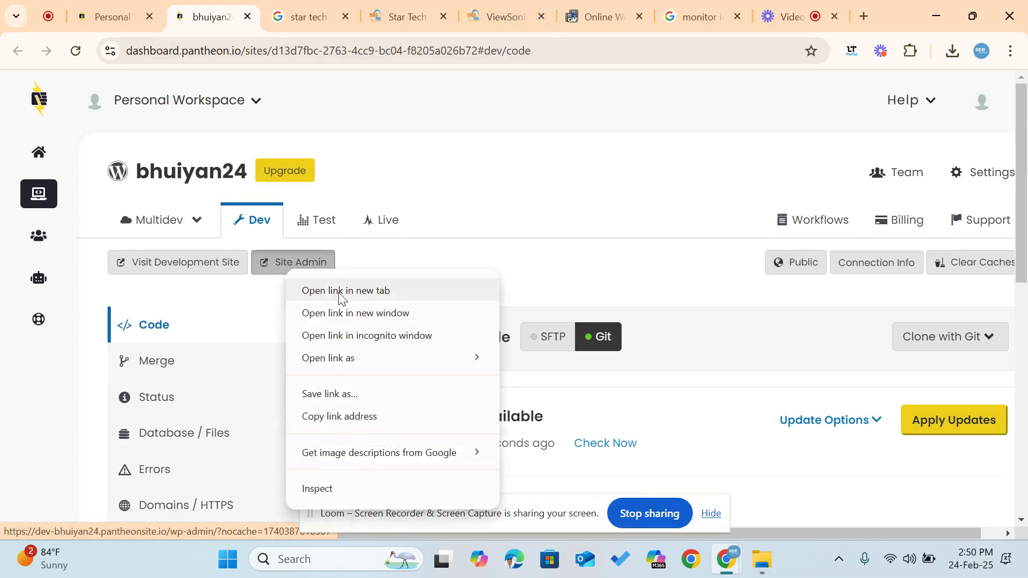
left_click(340, 294)
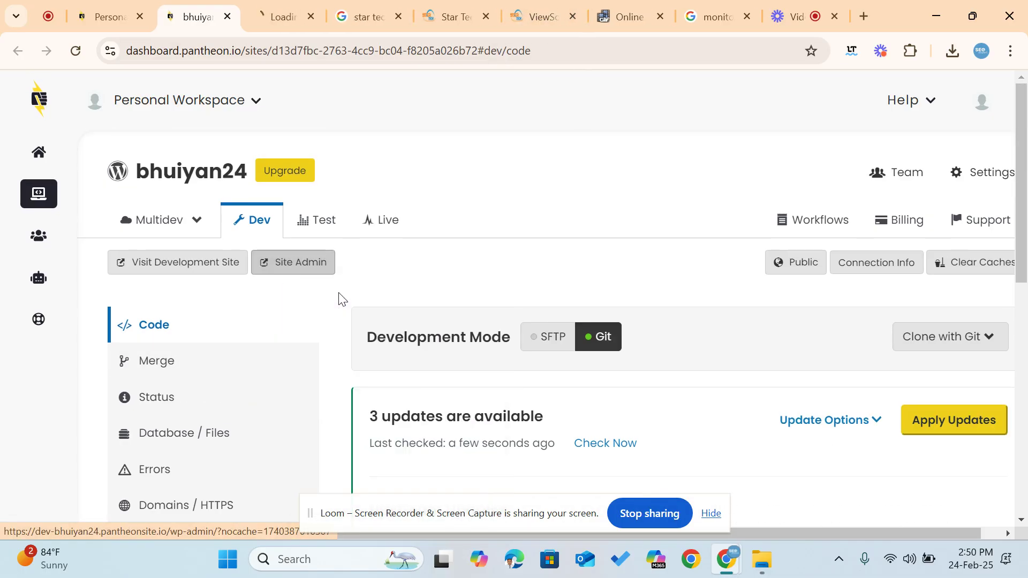
left_click(284, 9)
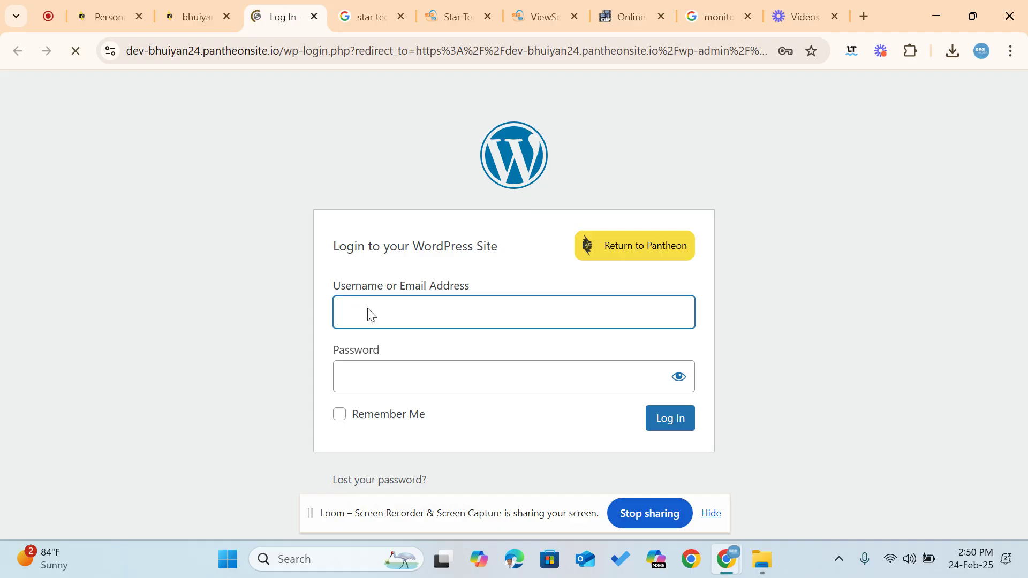
Log in to the WordPress site with the prefilled credentials and the Remember Me option.
left_click(669, 418)
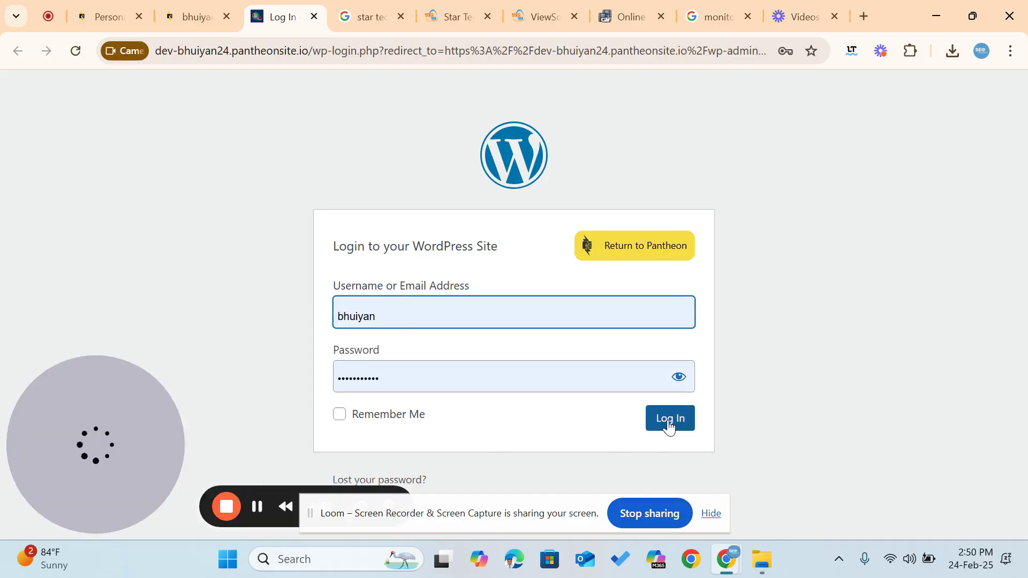
left_click(339, 415)
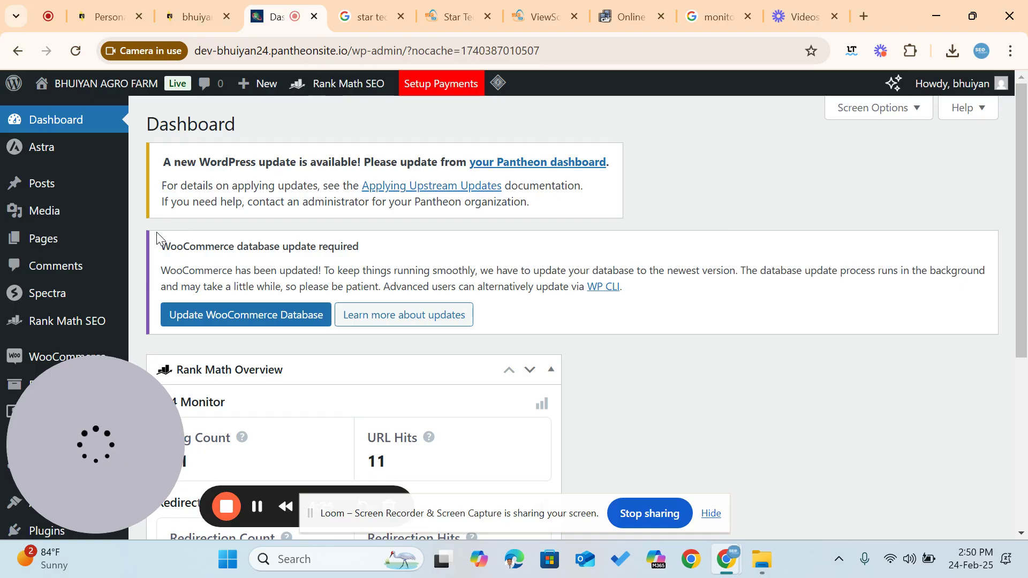
left_click_drag(95, 410, 807, 464)
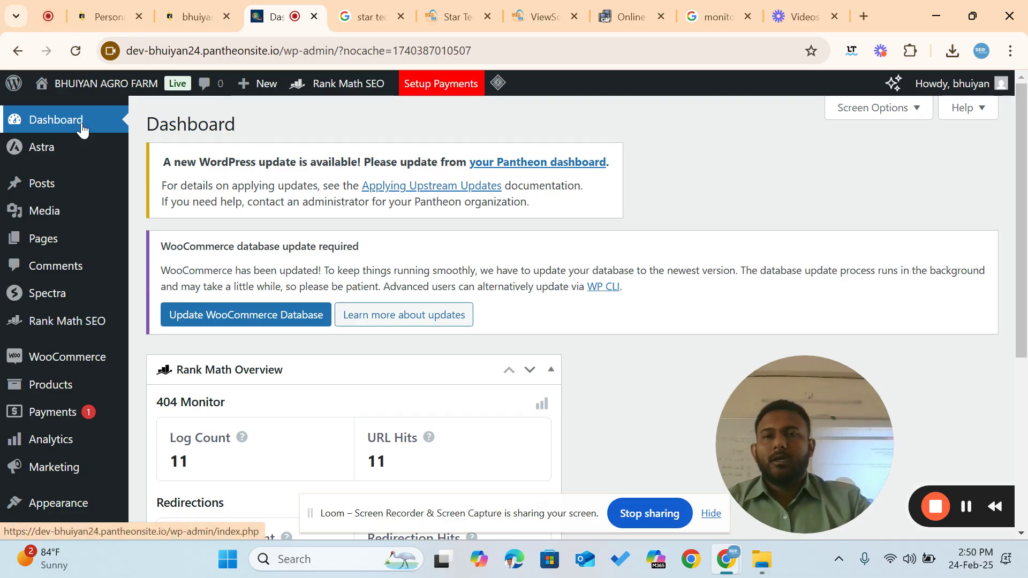
mouse_move(128, 91)
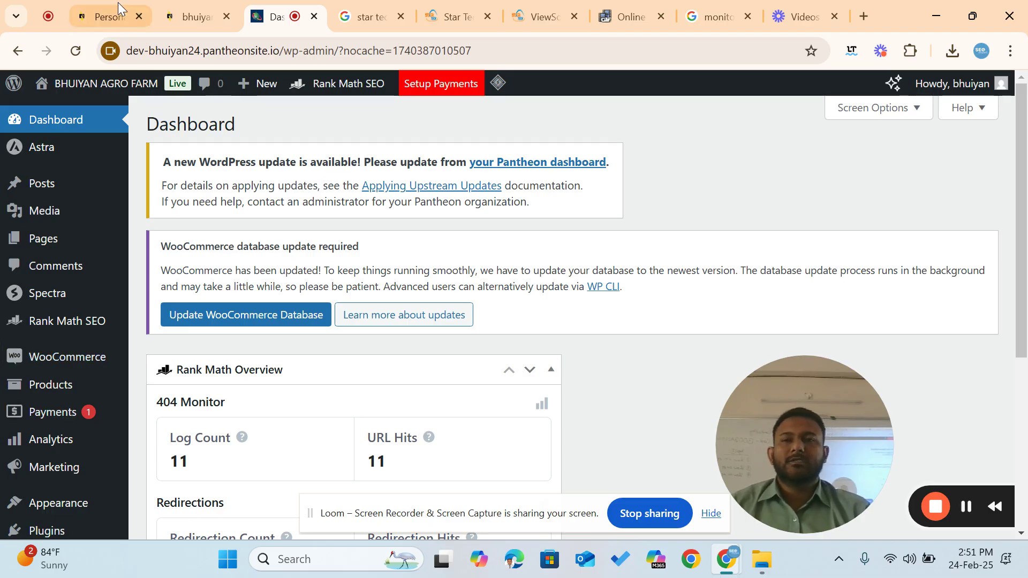
Copy the site's base address, without the wp-admin part, from the WordPress dashboard's URL.
left_click(194, 11)
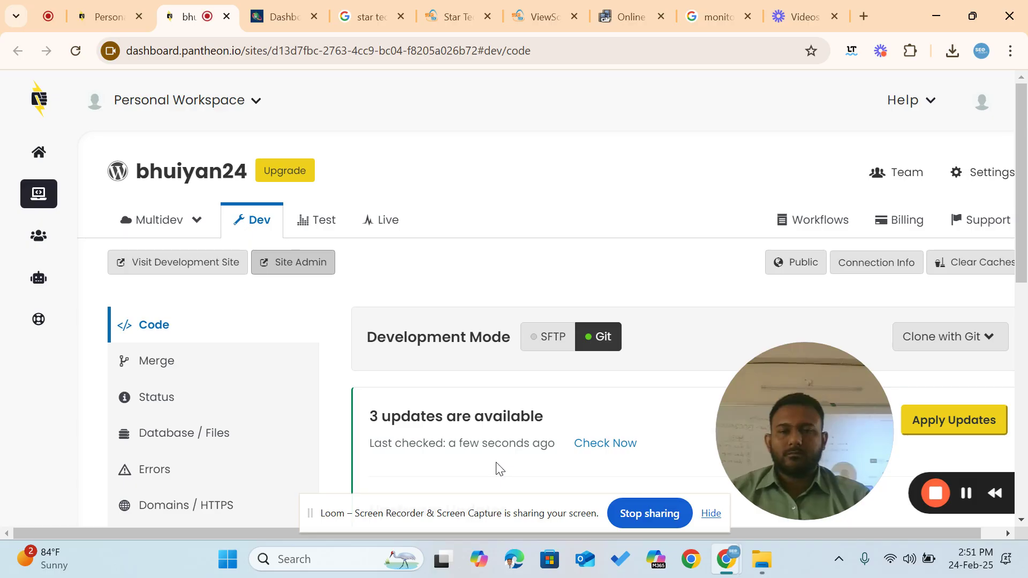
left_click(278, 16)
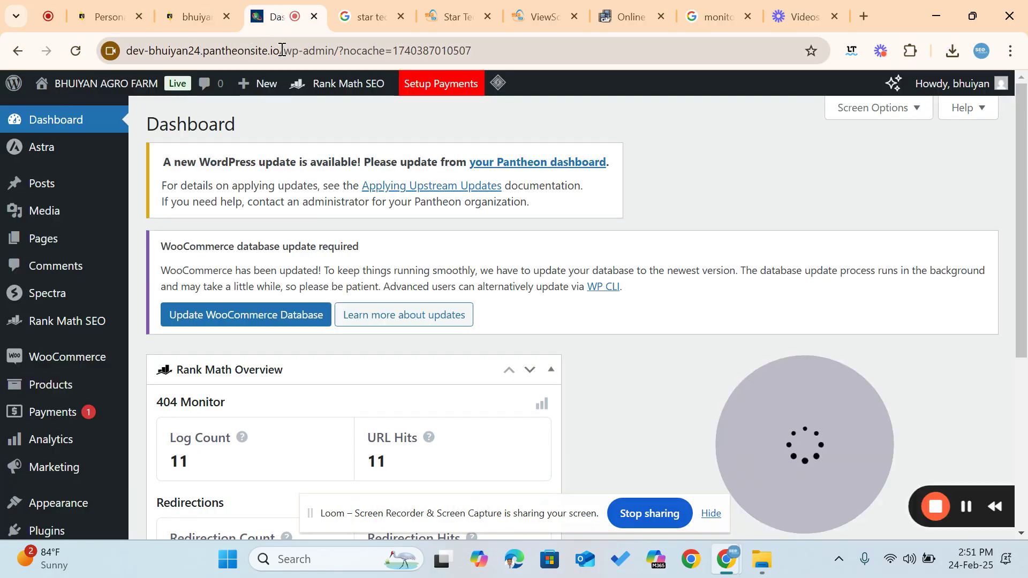
left_click_drag(282, 50, 111, 55)
left_click(110, 54)
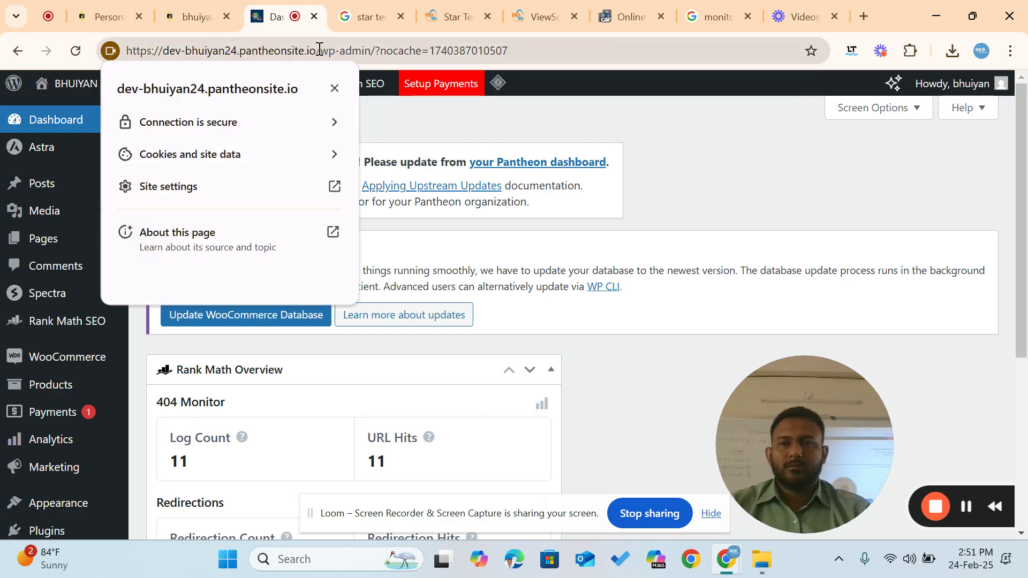
mouse_move(320, 49)
left_mouse_down()
mouse_move(127, 51)
mouse_move(344, 54)
mouse_move(316, 61)
left_mouse_up()
key("ctrl+c")
left_click(126, 60)
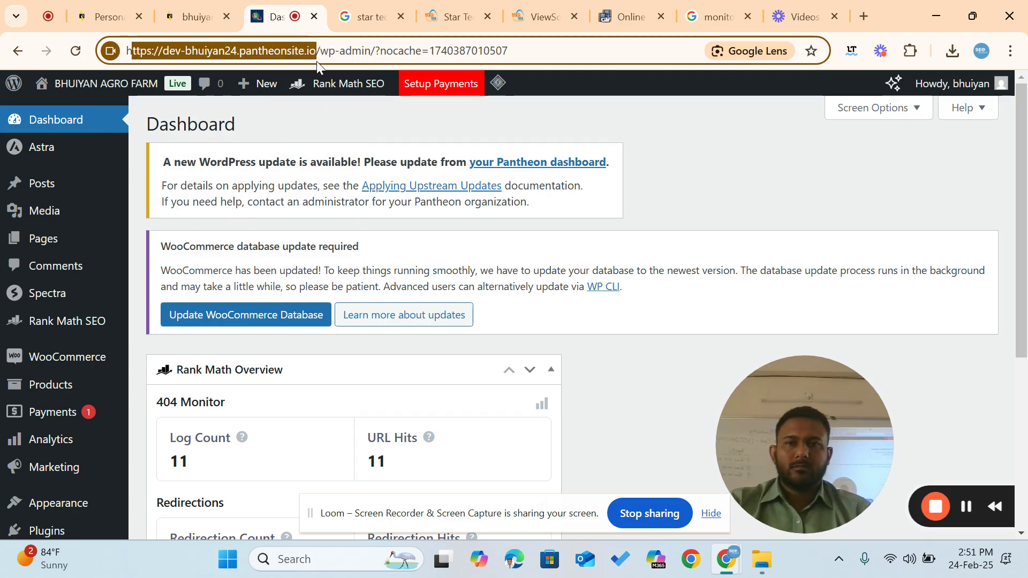
Try to load the copied address ttps://dev-bhuiyan24.pantheonsite.io in a new browser tab.
left_click(864, 15)
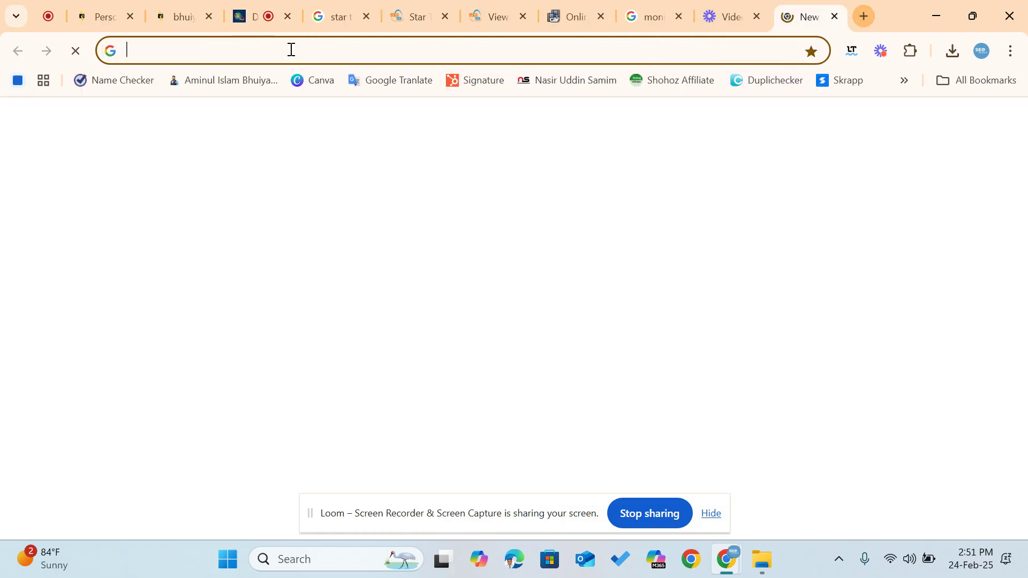
key("ctrl+v")
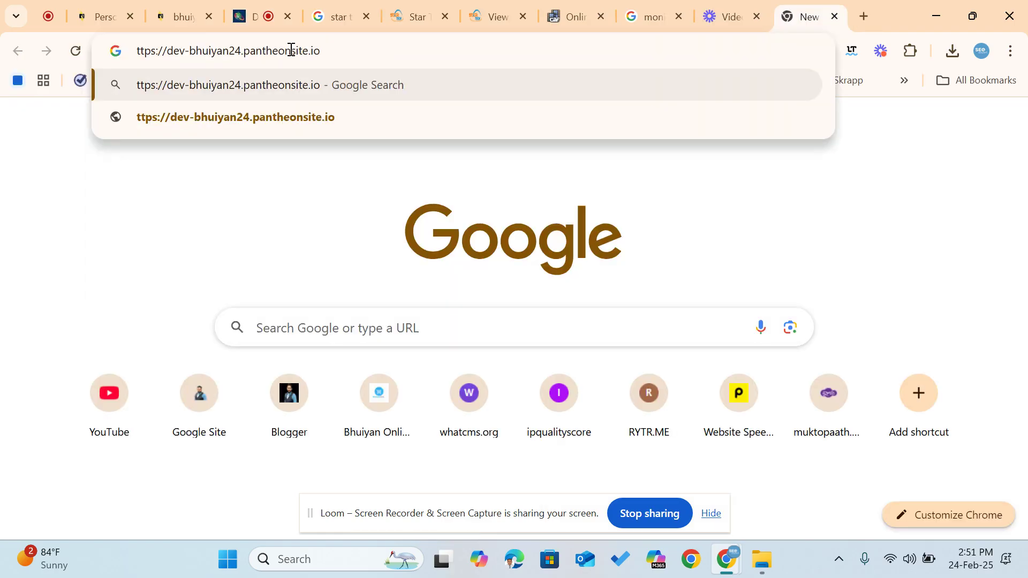
key("Return")
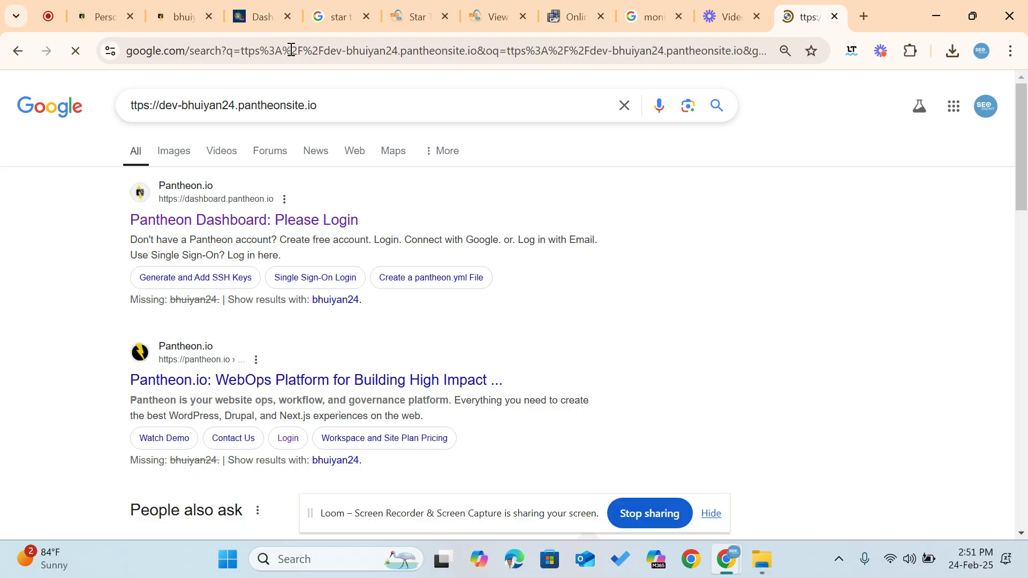
Copy the address from the Google search box and try to load it with /wp-admin appended.
left_click(363, 107)
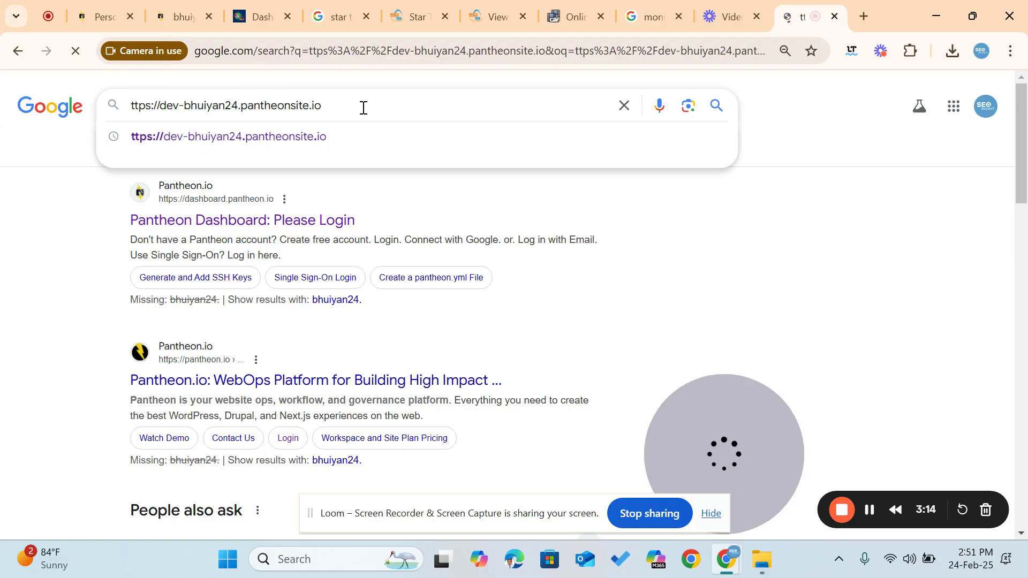
key("ctrl+a")
key("ctrl+c")
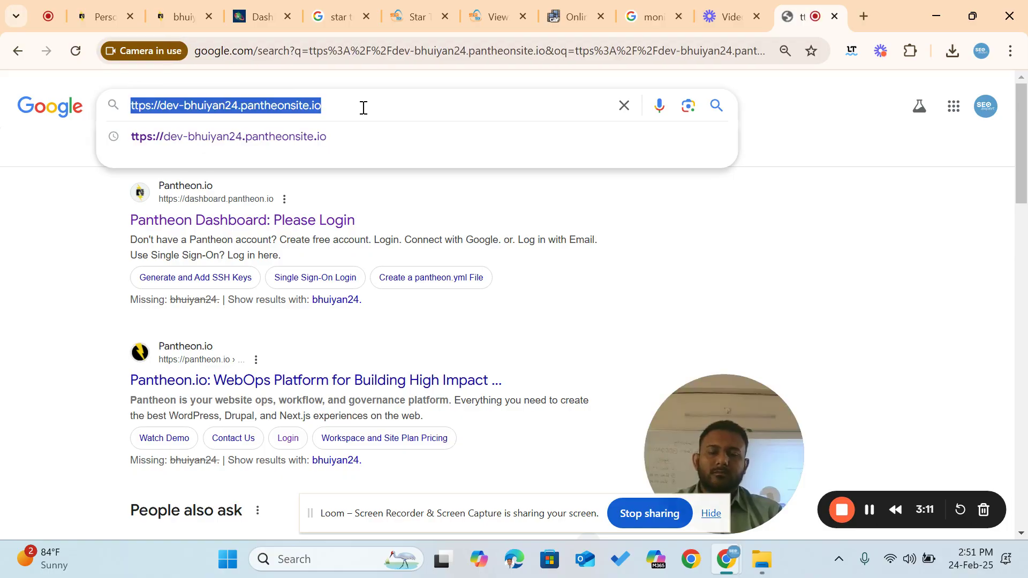
left_click(587, 51)
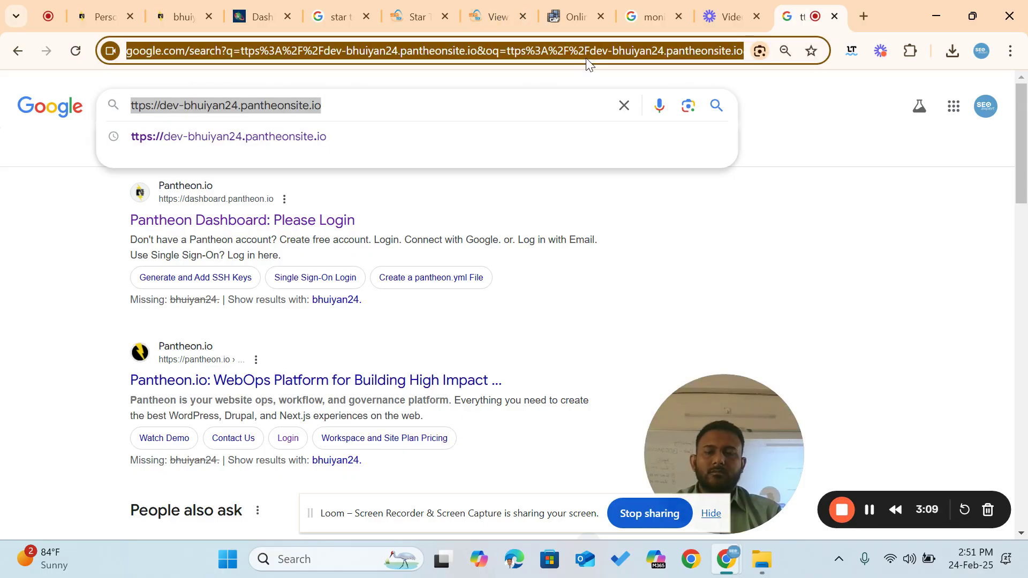
key("ctrl+v")
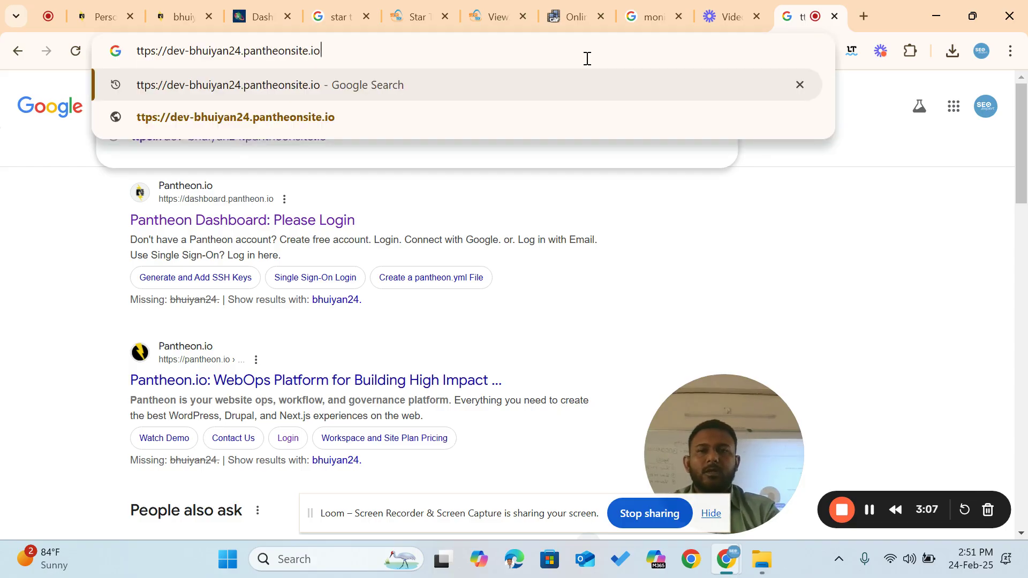
type("/wp")
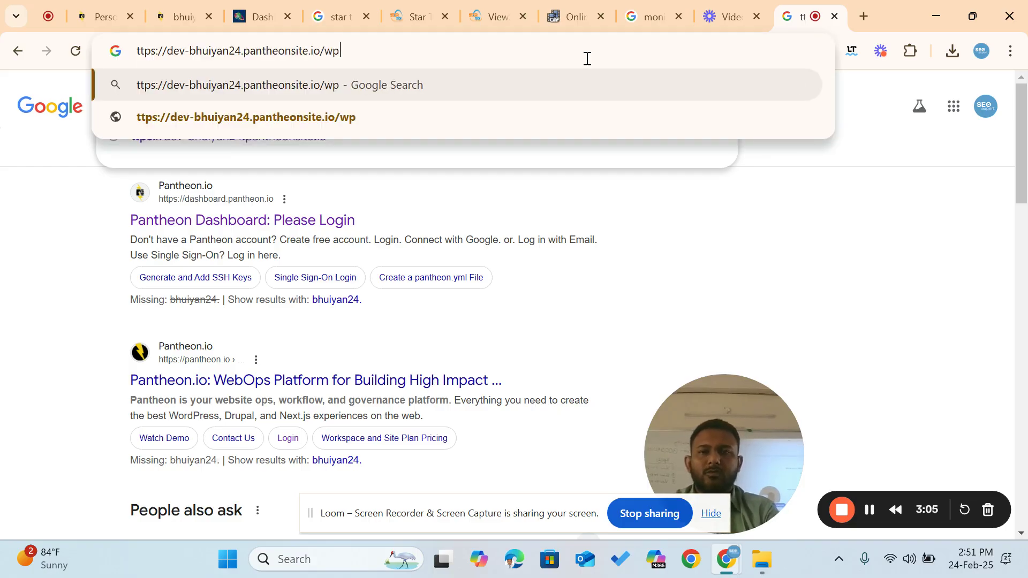
type("-")
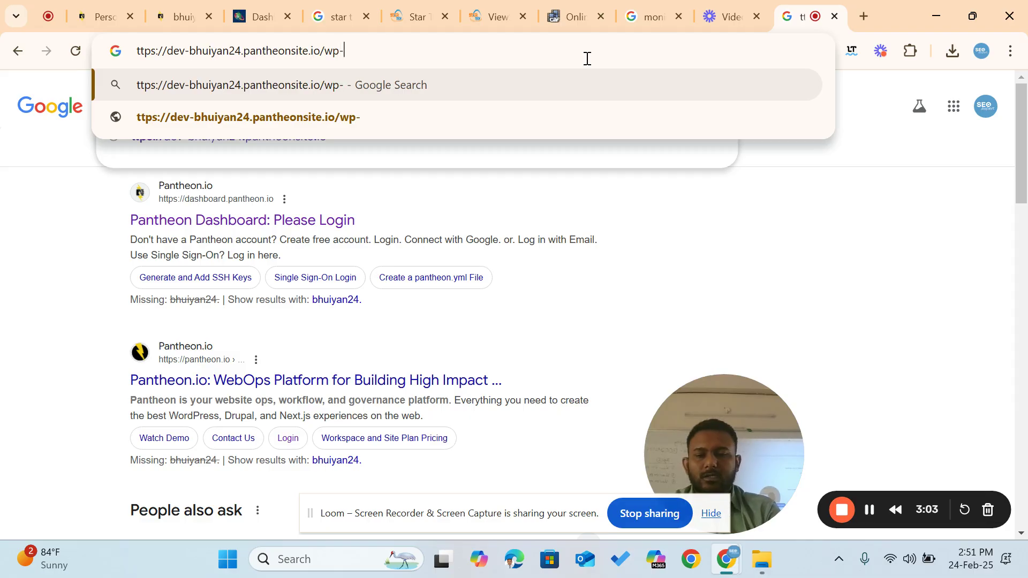
type("adm")
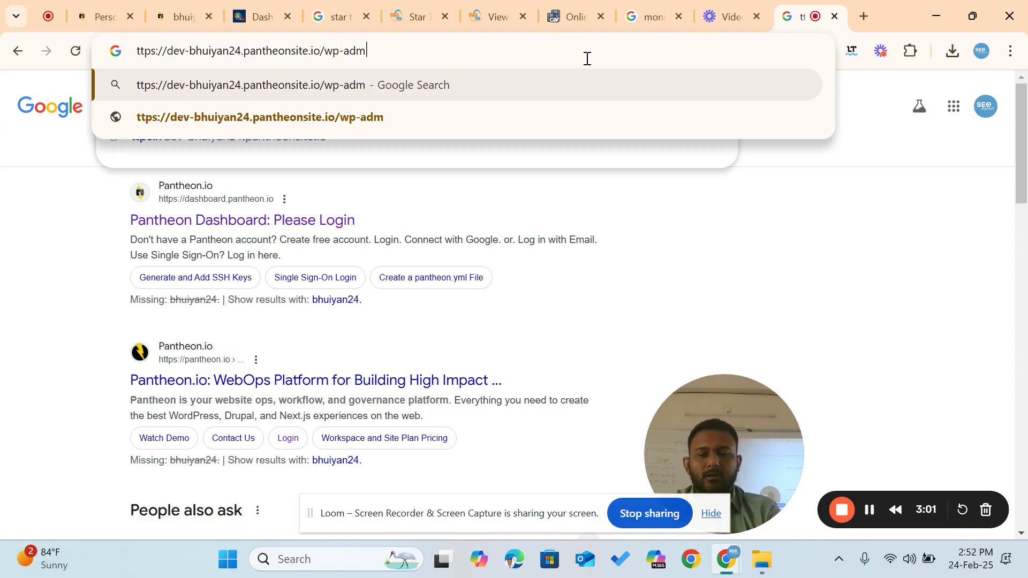
type("in")
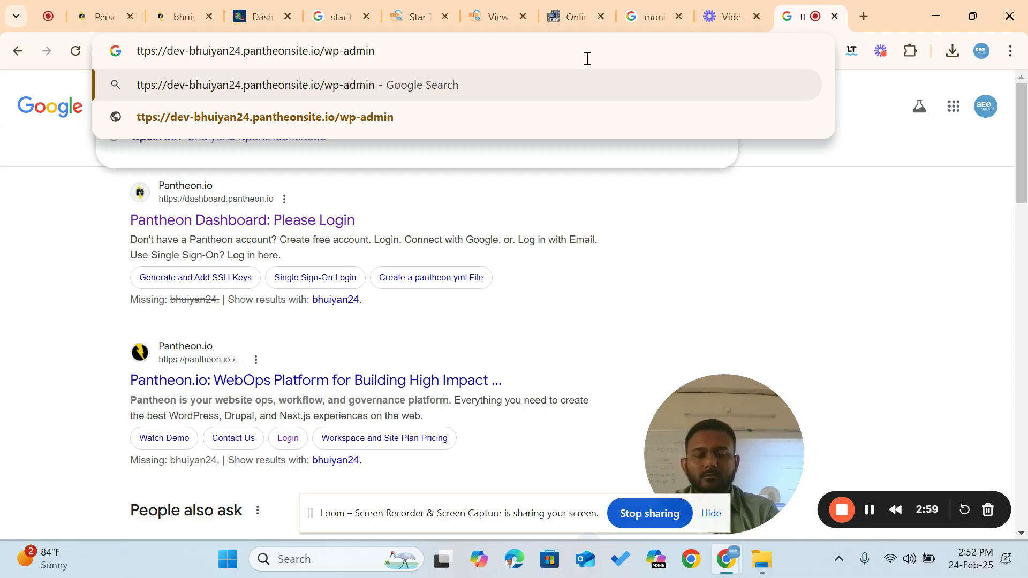
key("Return")
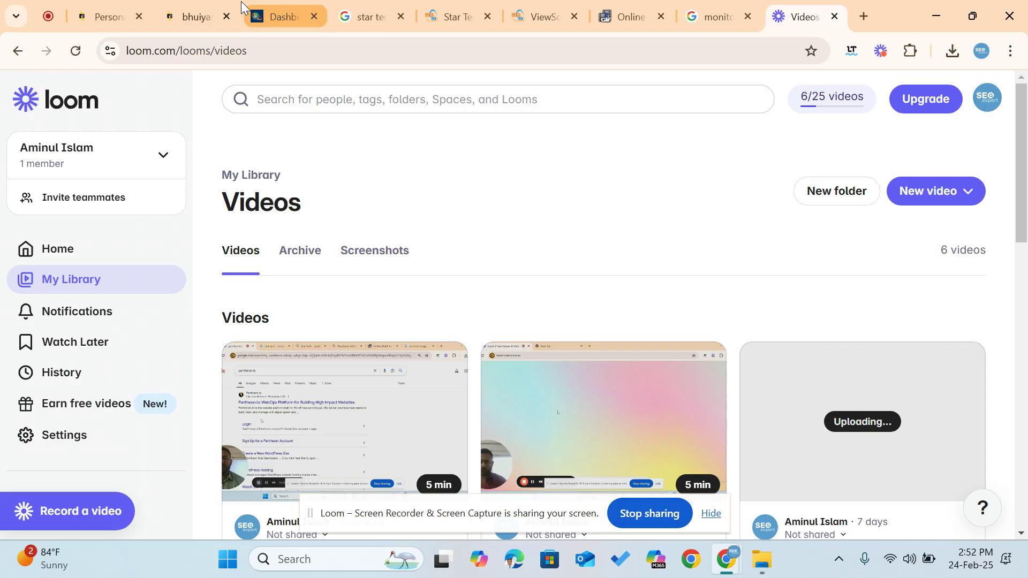
Return to the WordPress dashboard and open the BHUIYAN AGRO FARM site's front end in a new browser tab.
left_click(235, 13)
left_click(257, 15)
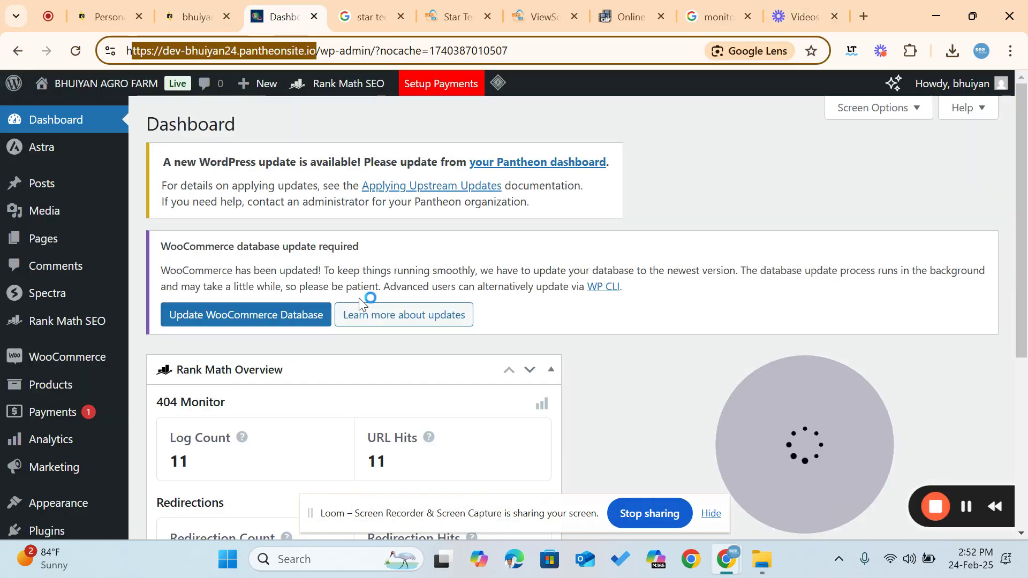
scroll(451, 200, "down", 4)
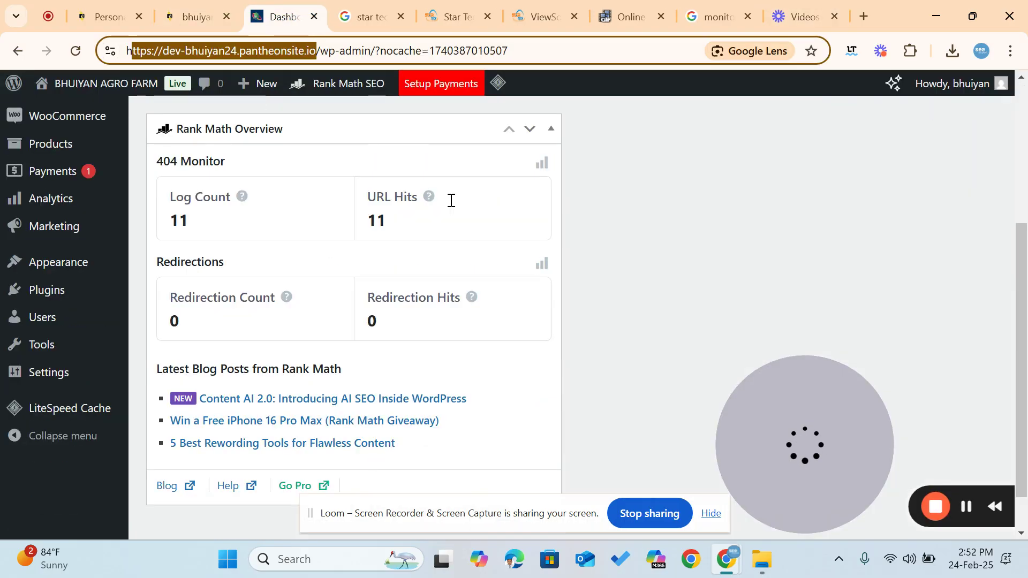
scroll(451, 200, "up", 4)
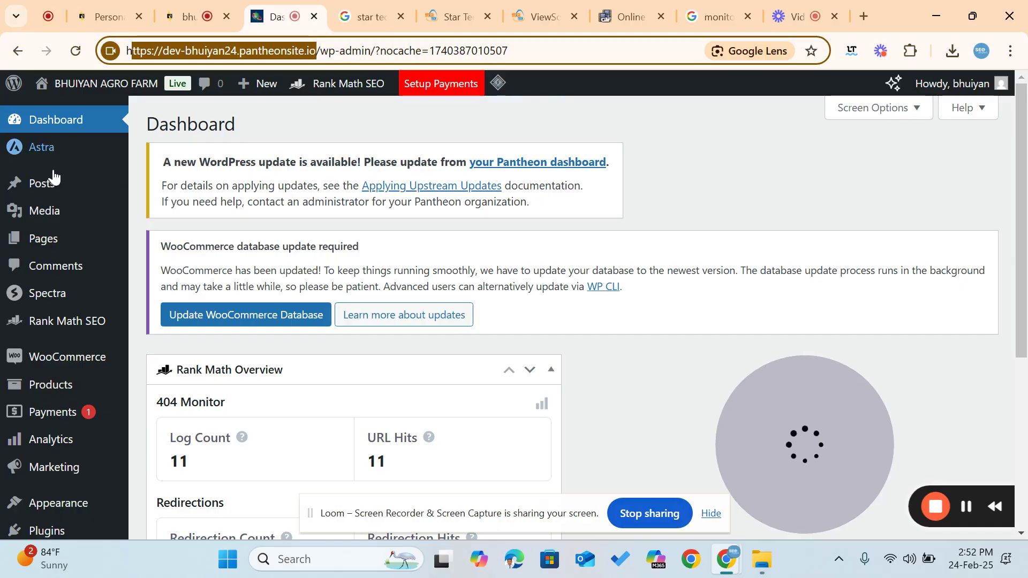
right_click(79, 88)
left_click(138, 111)
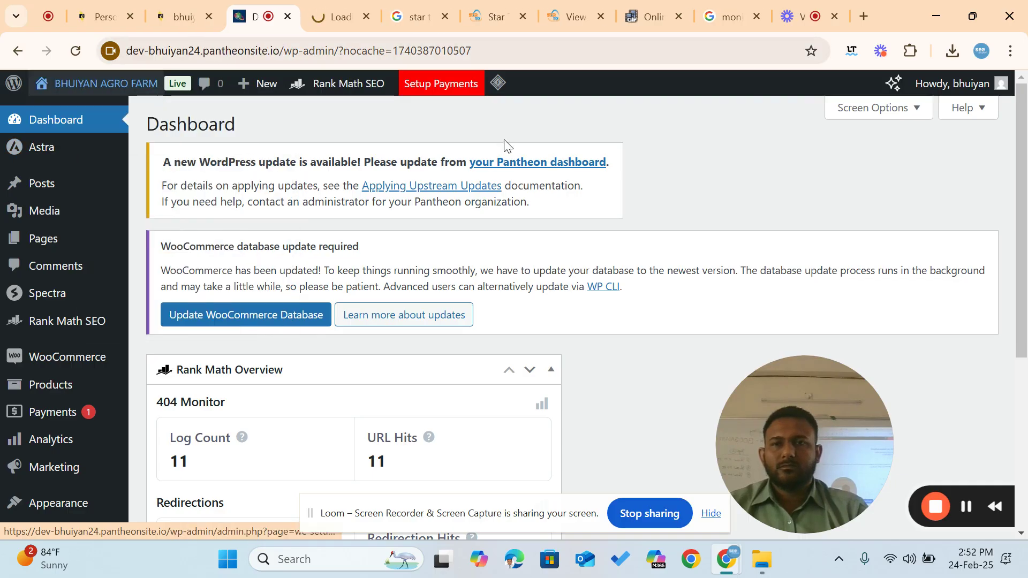
left_click(332, 9)
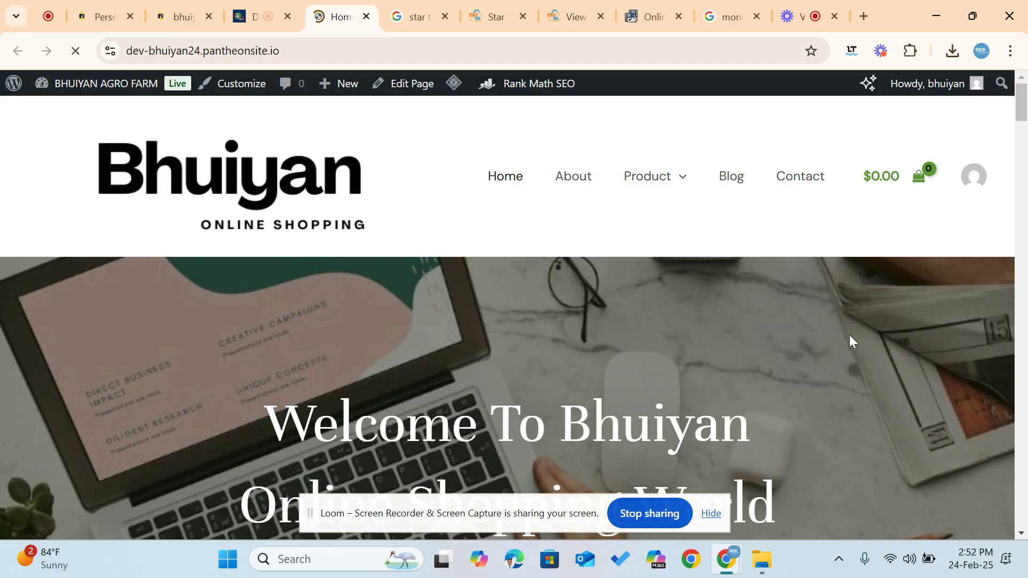
Review the shop's home page from the welcome banner through the products, company text and testimonials to the footer.
scroll(849, 335, "down", 5)
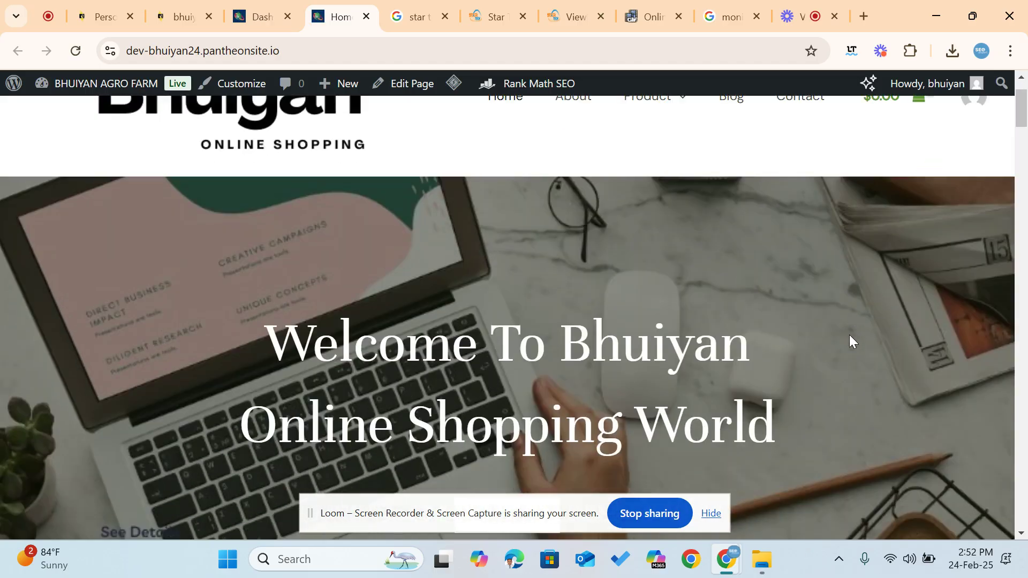
scroll(850, 336, "down", 10)
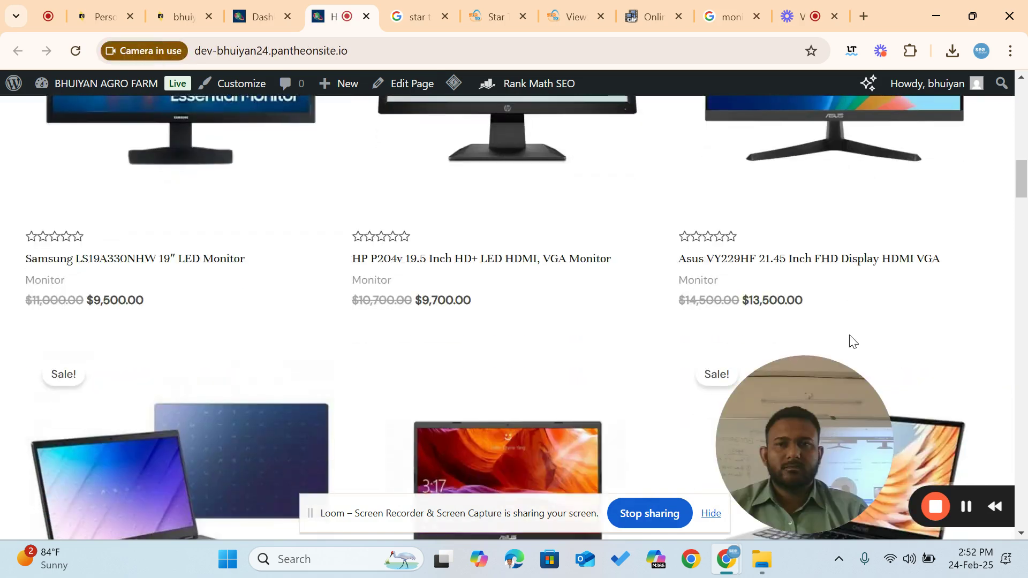
scroll(850, 337, "down", 4)
scroll(850, 341, "down", 11)
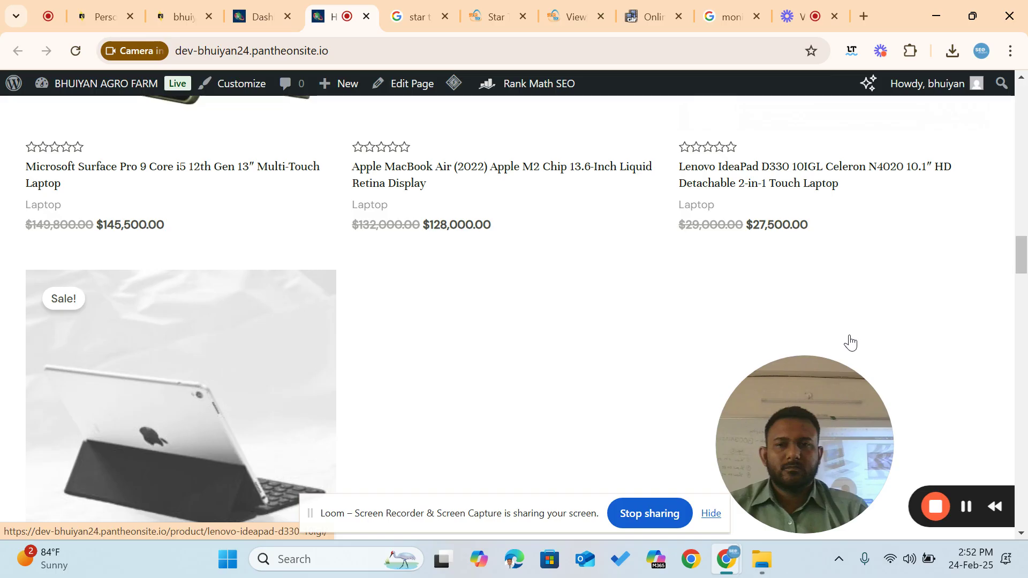
scroll(851, 341, "down", 6)
scroll(853, 341, "down", 12)
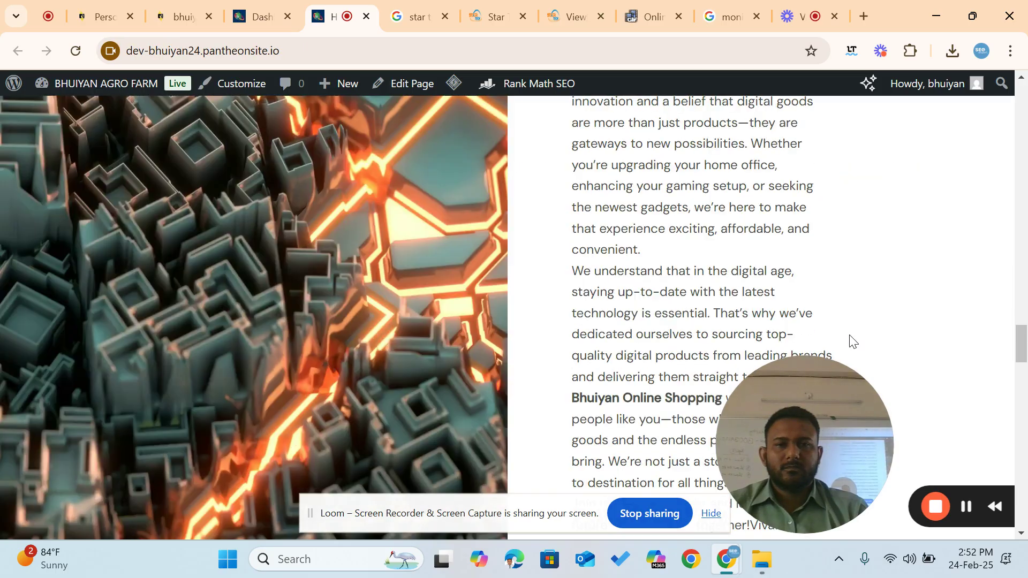
scroll(852, 341, "down", 12)
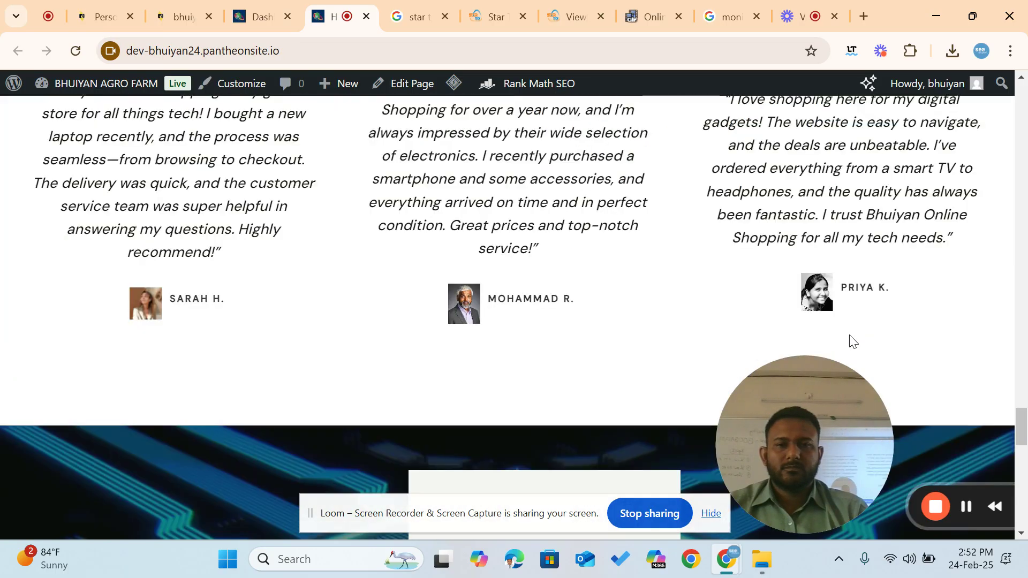
scroll(850, 336, "down", 10)
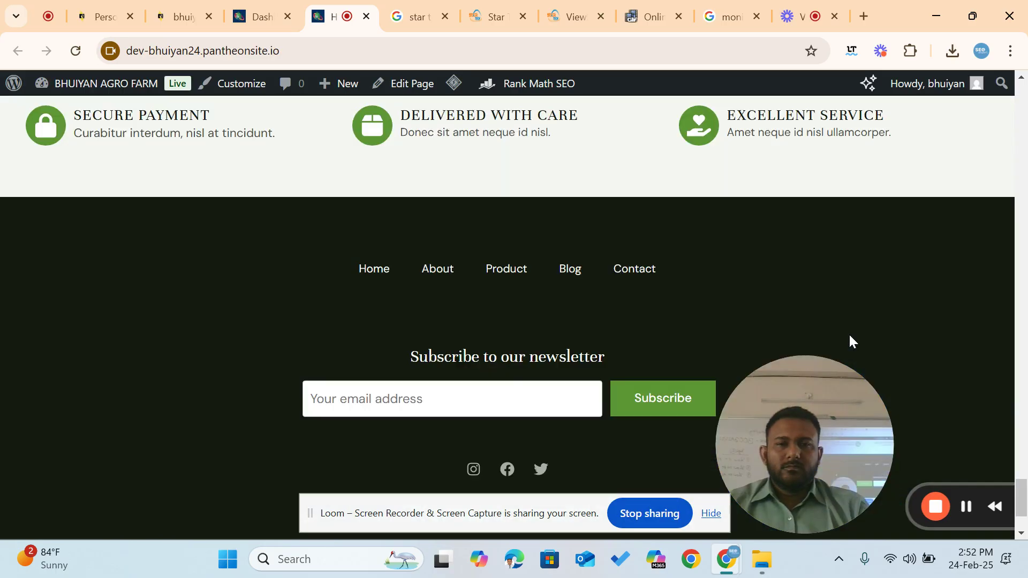
Go back up the shop's home page and return to the WordPress admin dashboard.
scroll(850, 337, "up", 20)
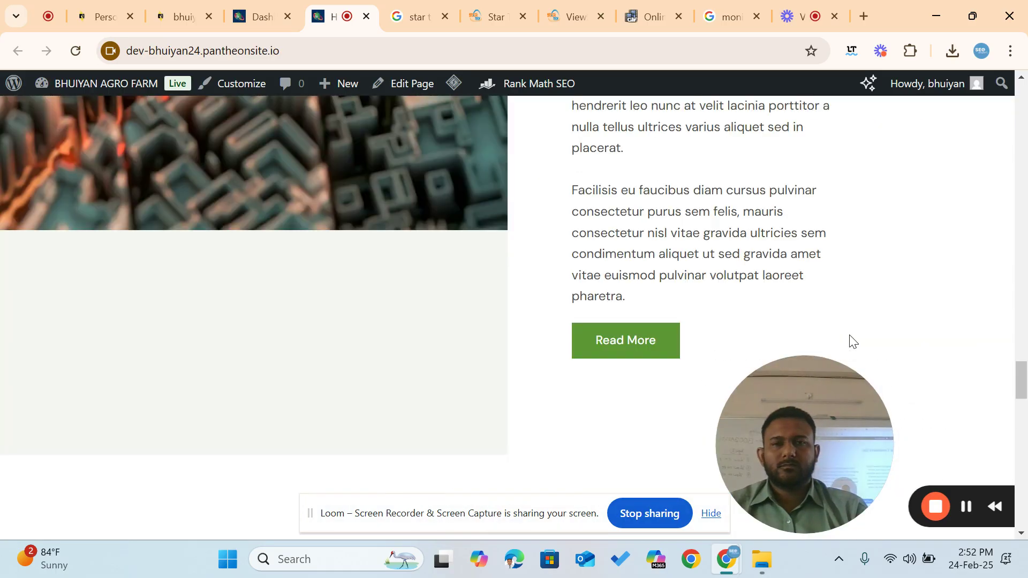
scroll(849, 337, "up", 15)
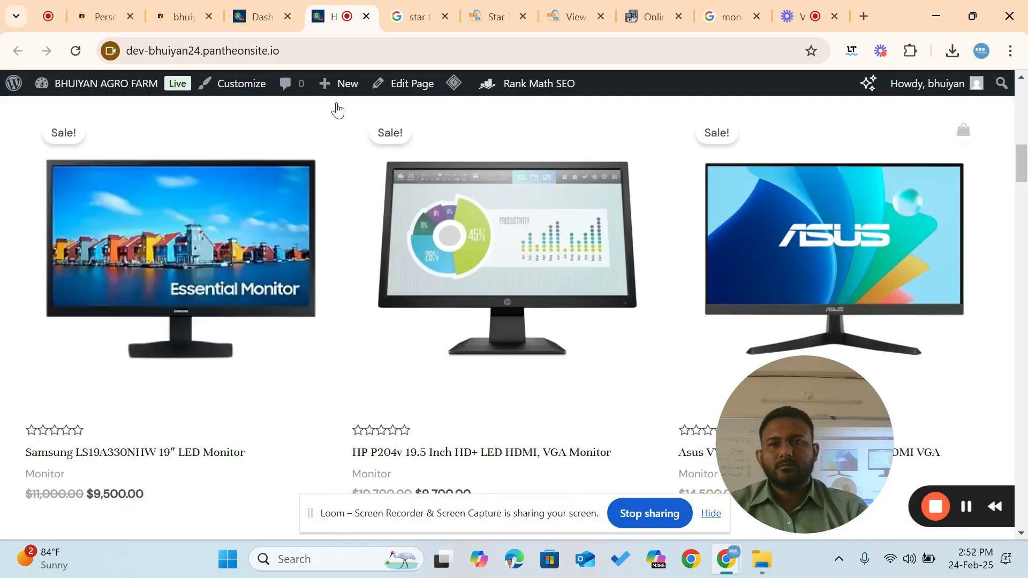
left_click(228, 9)
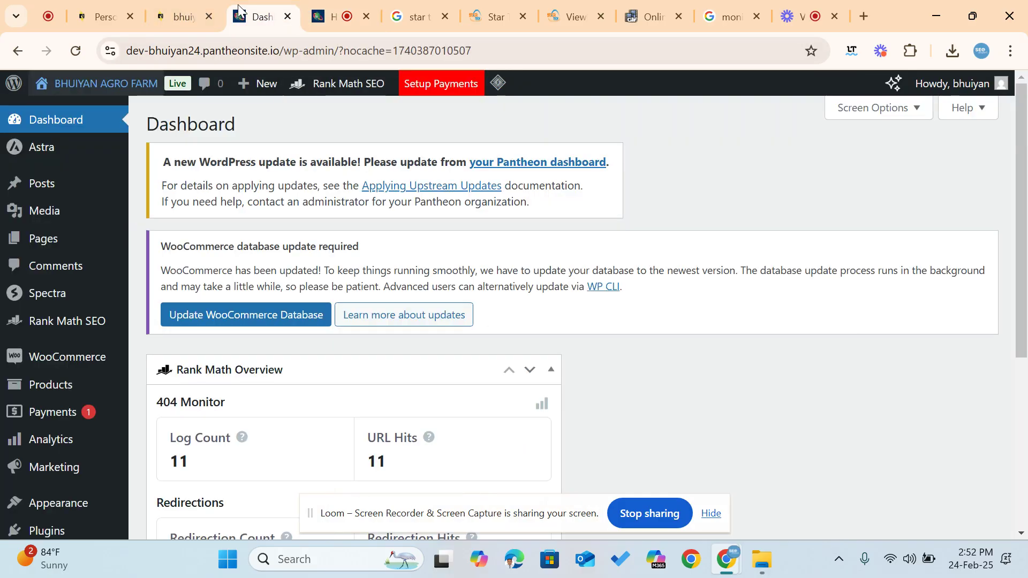
mouse_move(56, 352)
scroll(55, 352, "down", 5)
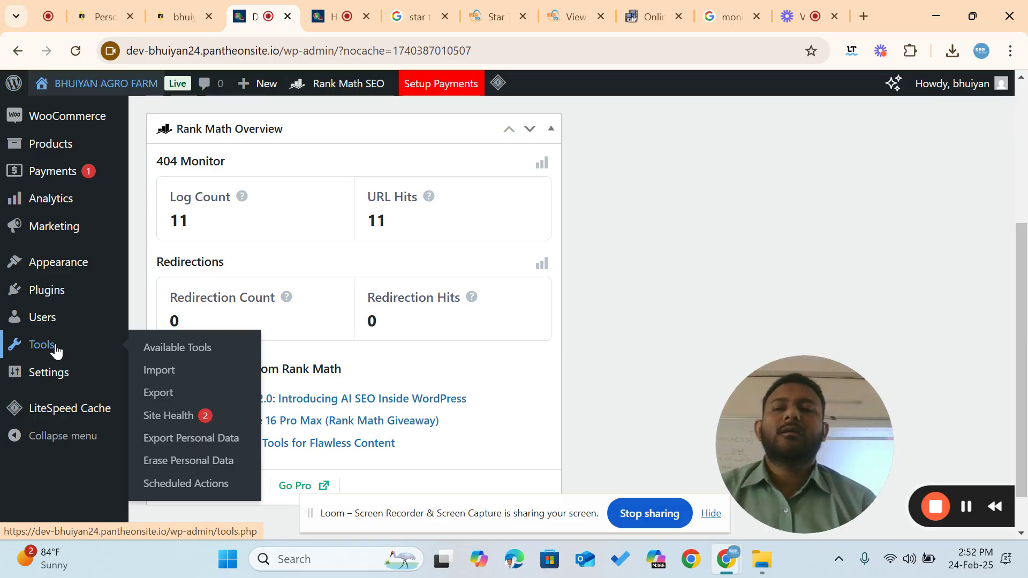
mouse_move(122, 373)
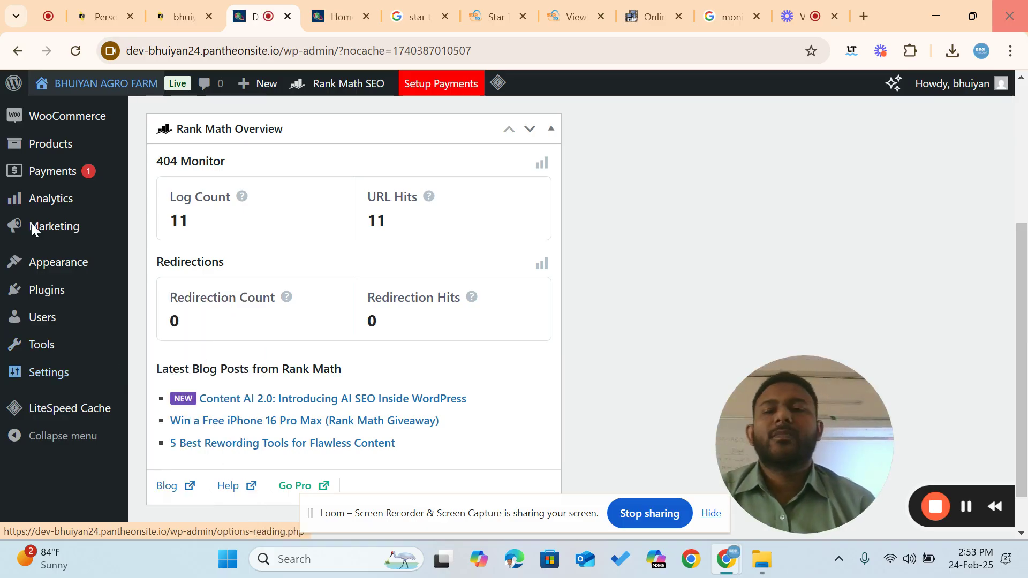
mouse_move(60, 147)
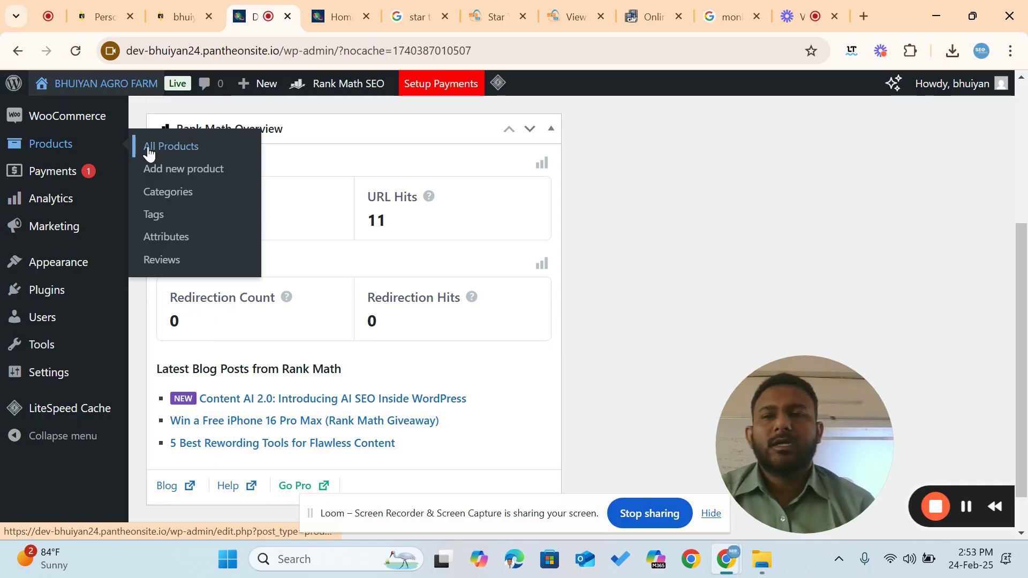
scroll(32, 289, "up", 5)
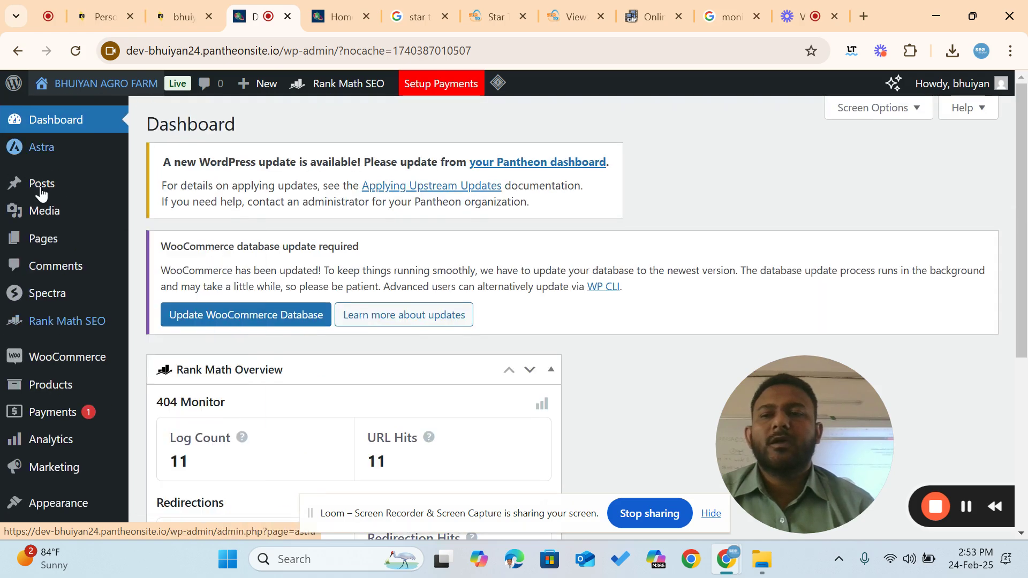
scroll(34, 299, "down", 3)
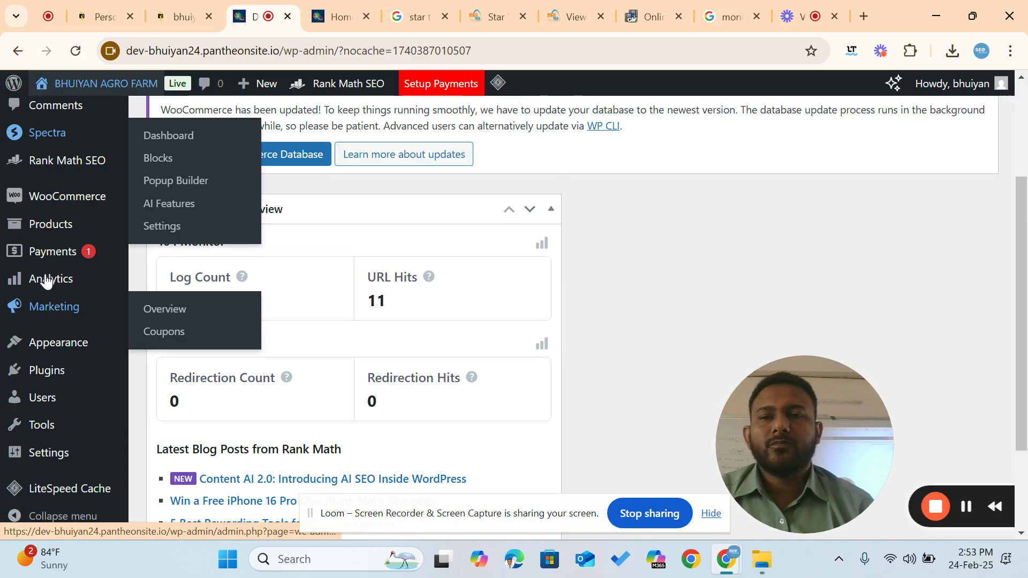
Open the WooCommerce form for adding a new product at its product name field.
mouse_move(42, 229)
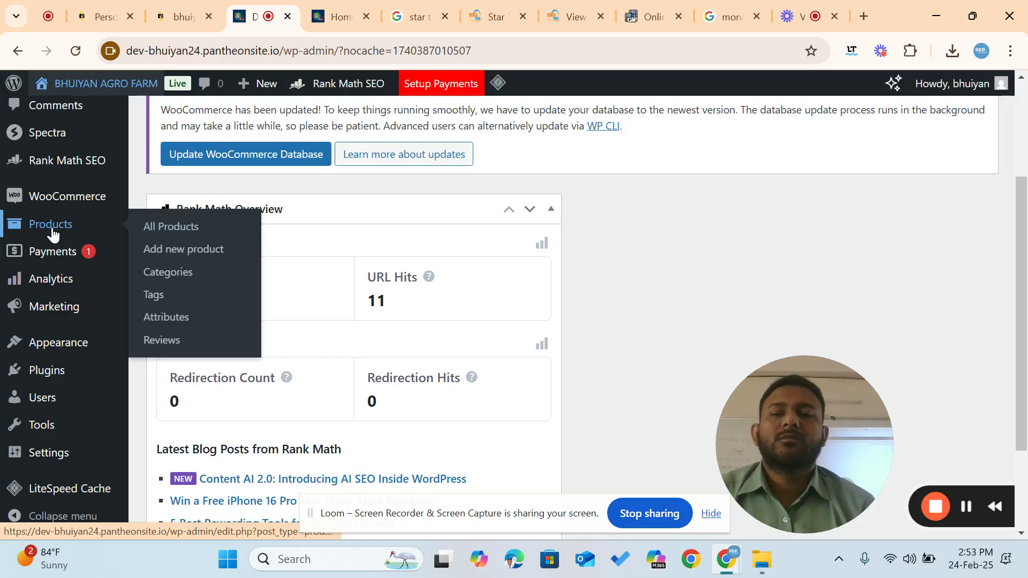
mouse_move(38, 205)
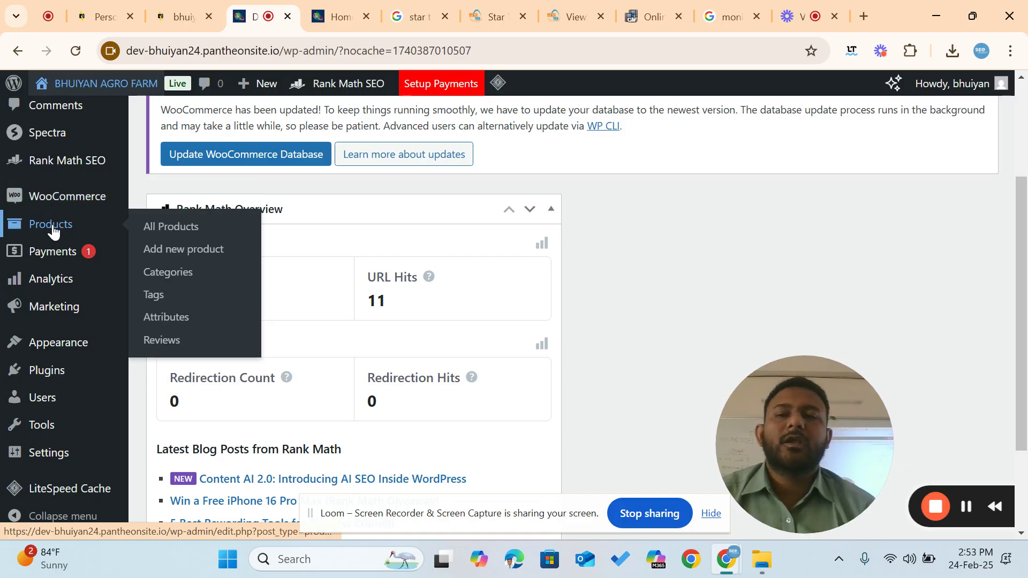
mouse_move(68, 236)
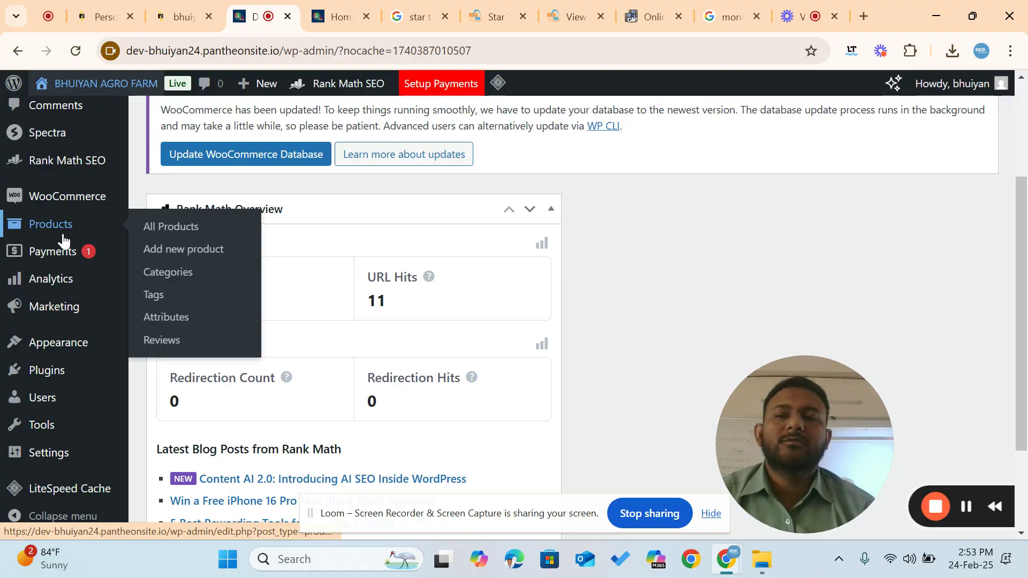
left_click(194, 251)
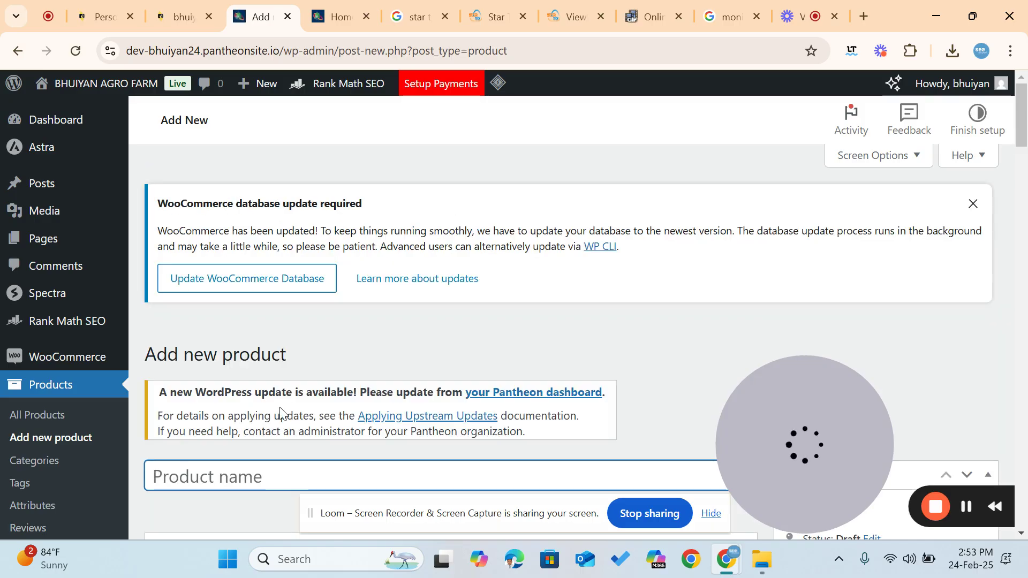
scroll(343, 356, "down", 3)
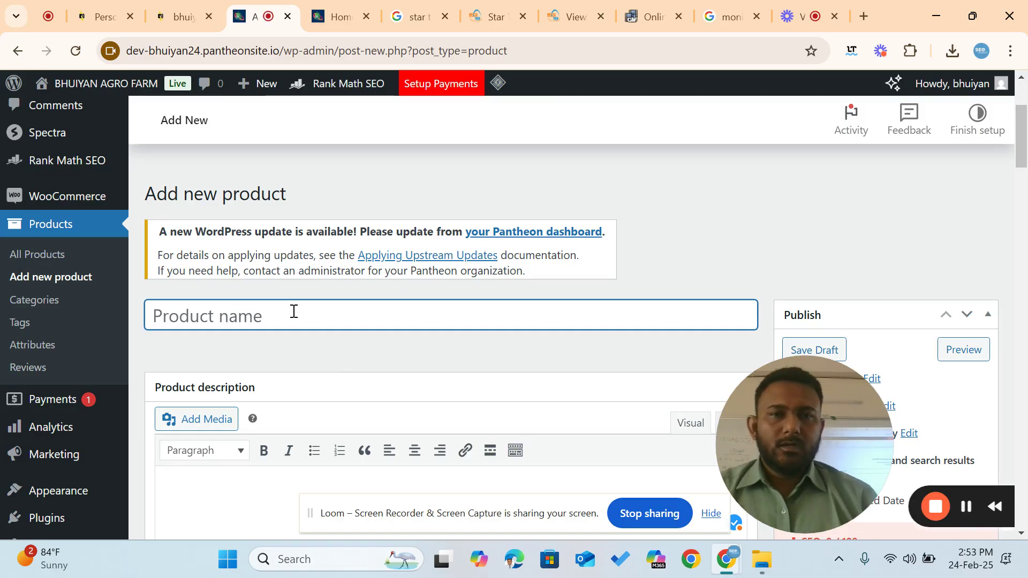
Copy "ViewSonic VA2209-H-2 22" from the monitor's Star Tech product page and paste it as the new product's name.
mouse_move(481, 11)
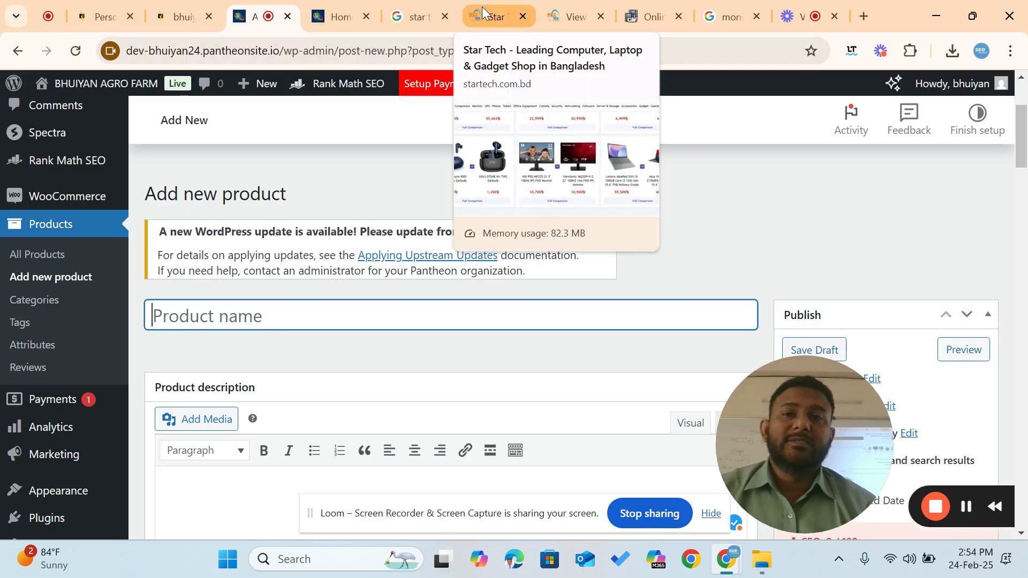
left_click(482, 12)
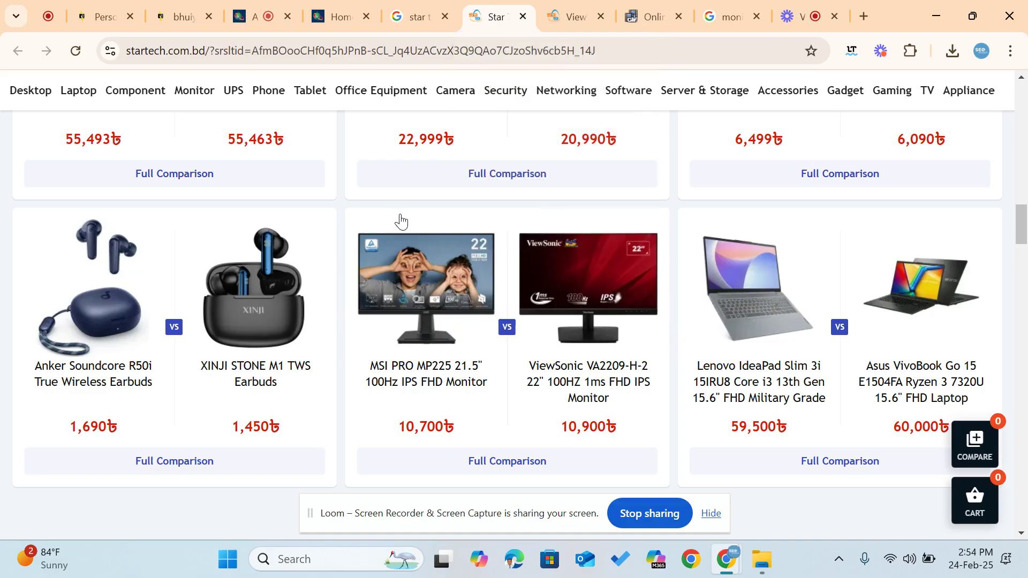
left_click(563, 20)
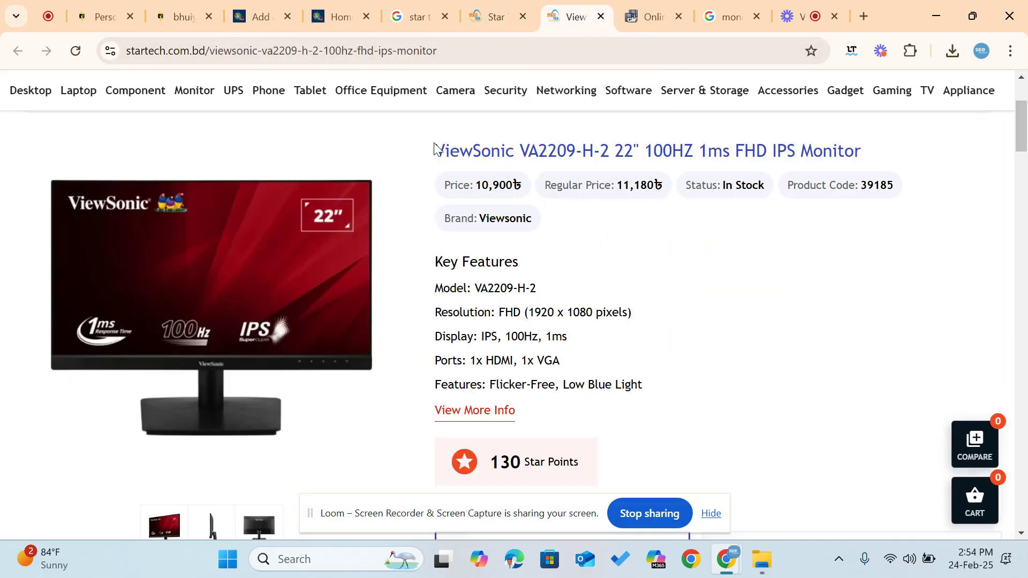
left_click_drag(435, 149, 635, 148)
key("ctrl+c")
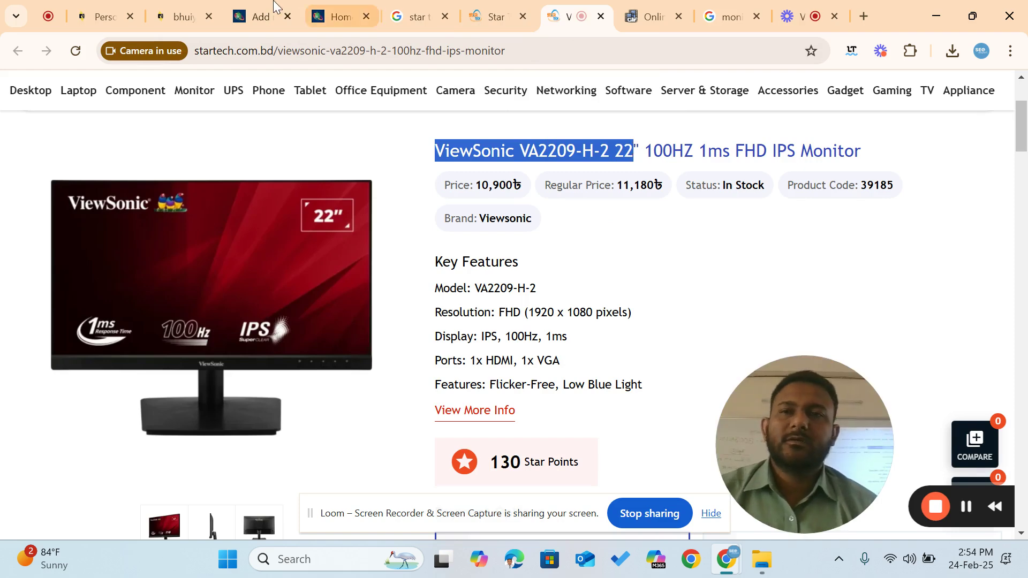
left_click(258, 16)
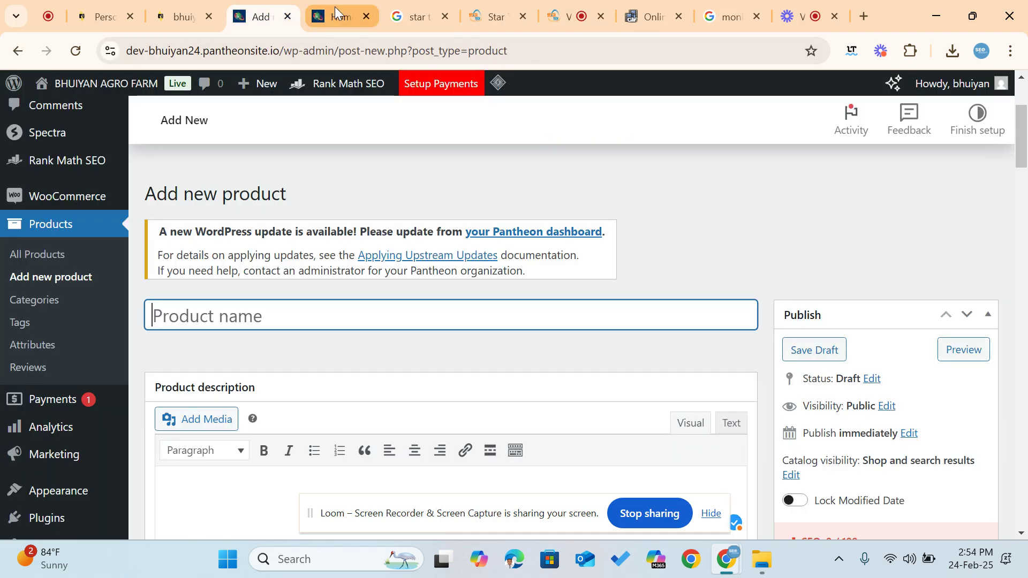
key("ctrl+v")
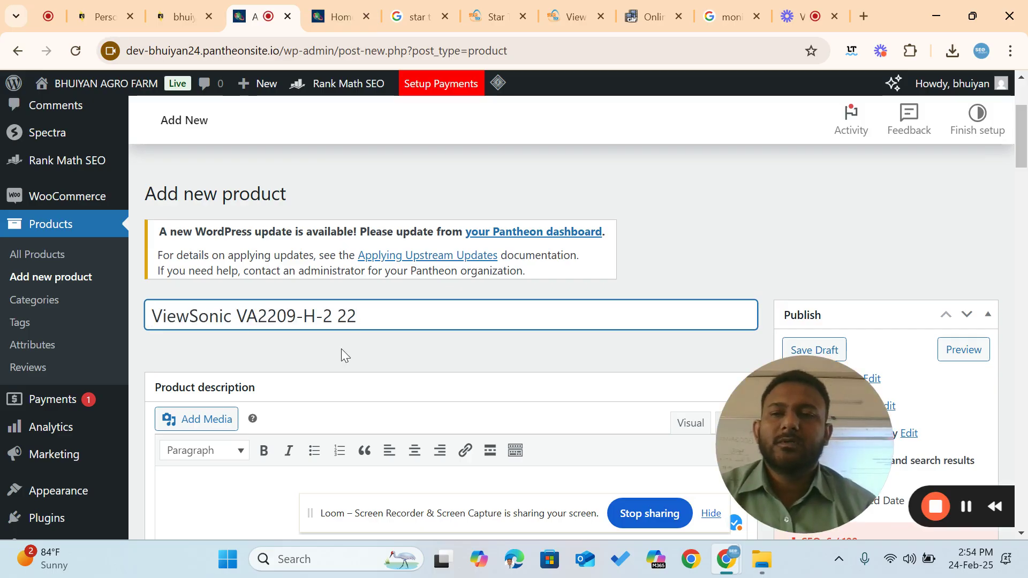
scroll(342, 348, "down", 1)
scroll(341, 349, "down", 3)
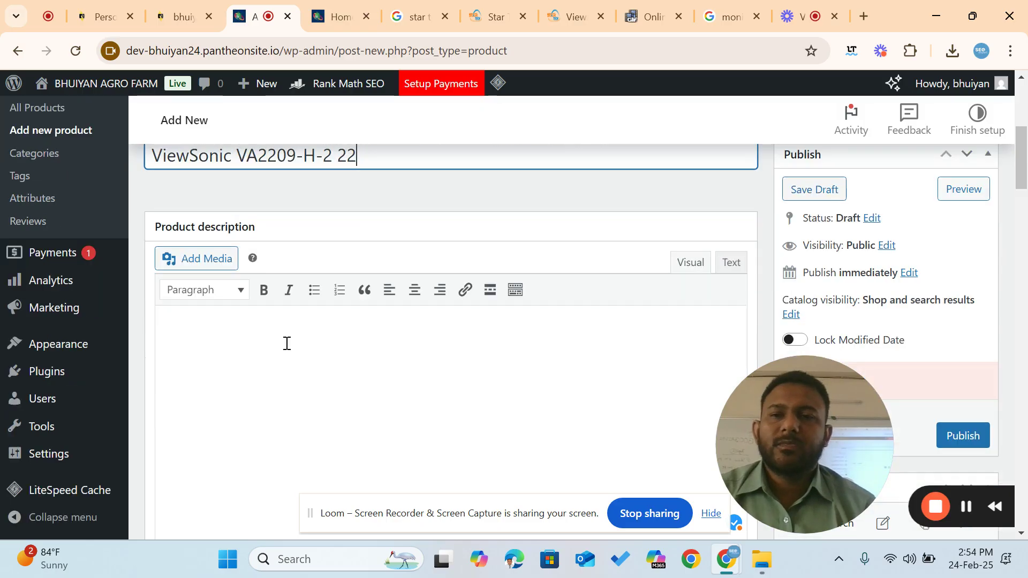
scroll(287, 343, "down", 2)
scroll(287, 344, "up", 3)
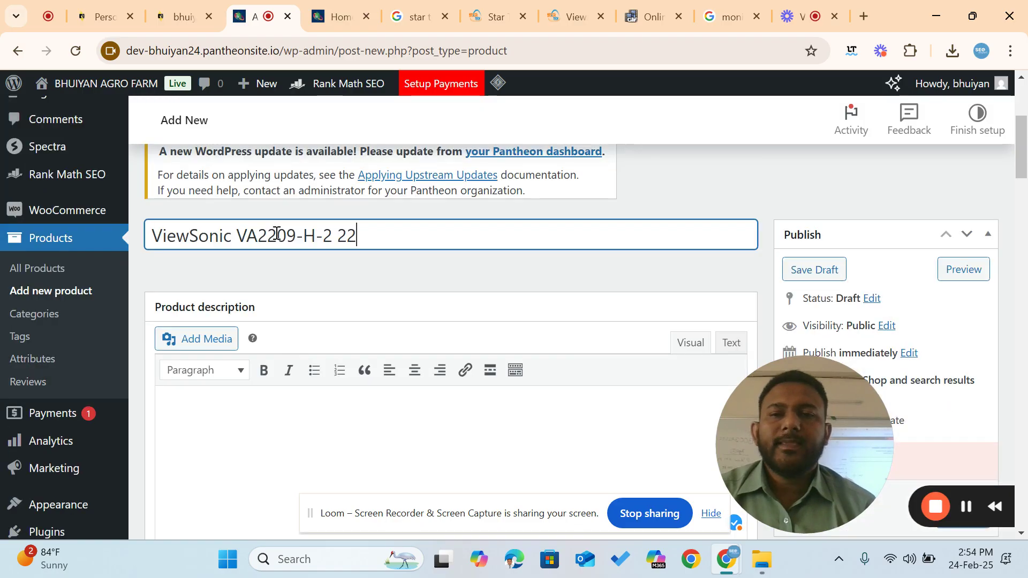
left_click_drag(153, 236, 454, 237)
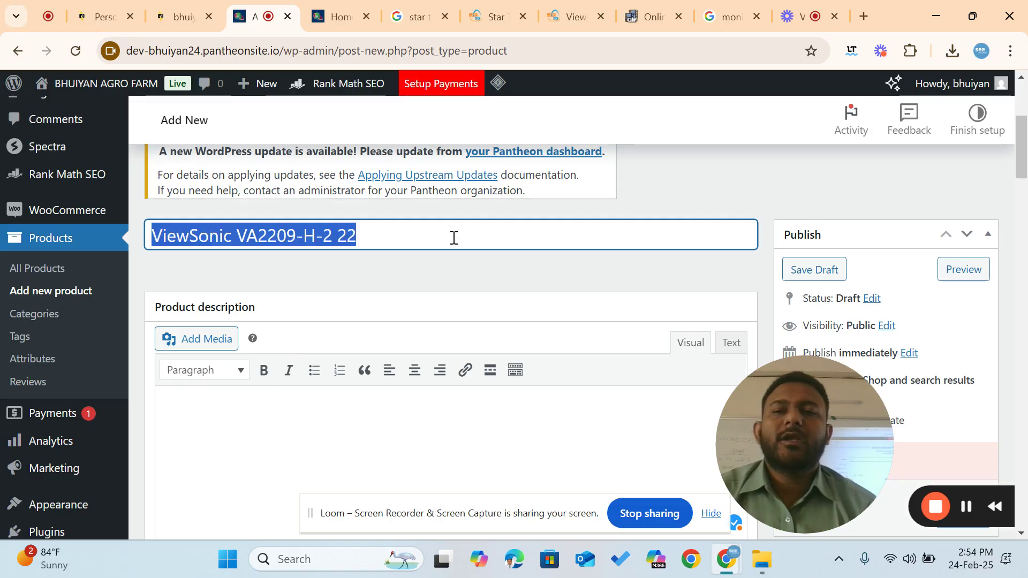
right_click(330, 239)
key("Escape")
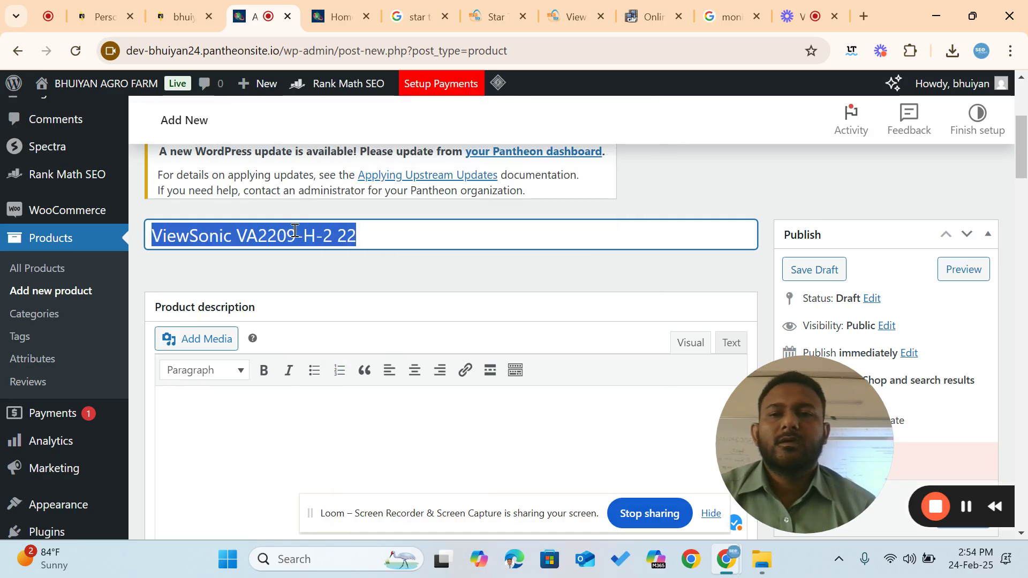
scroll(343, 449, "down", 1)
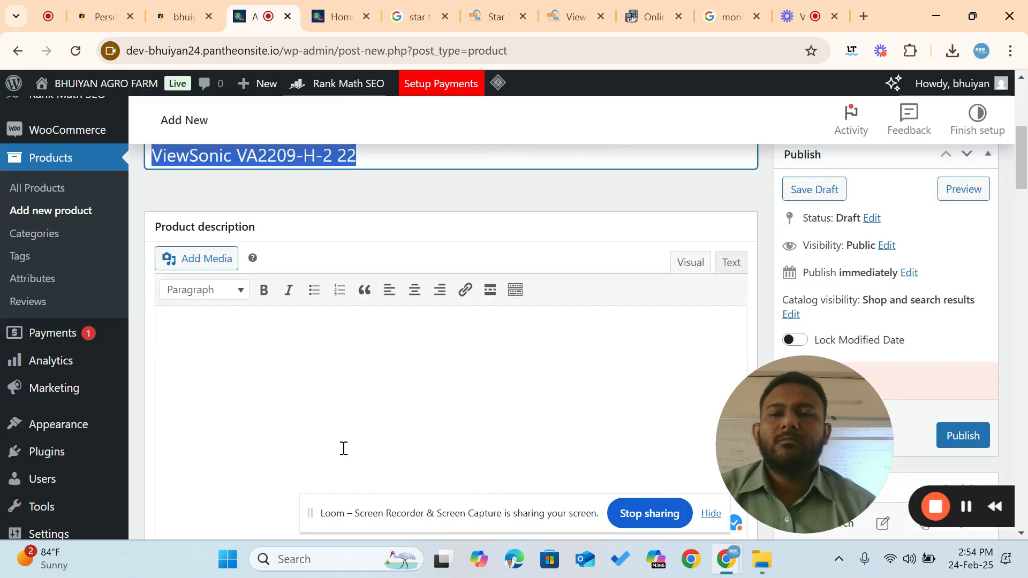
Place the cursor in the empty product description and go through the monitor's Star Tech page from its specification to its description text.
left_click(251, 333)
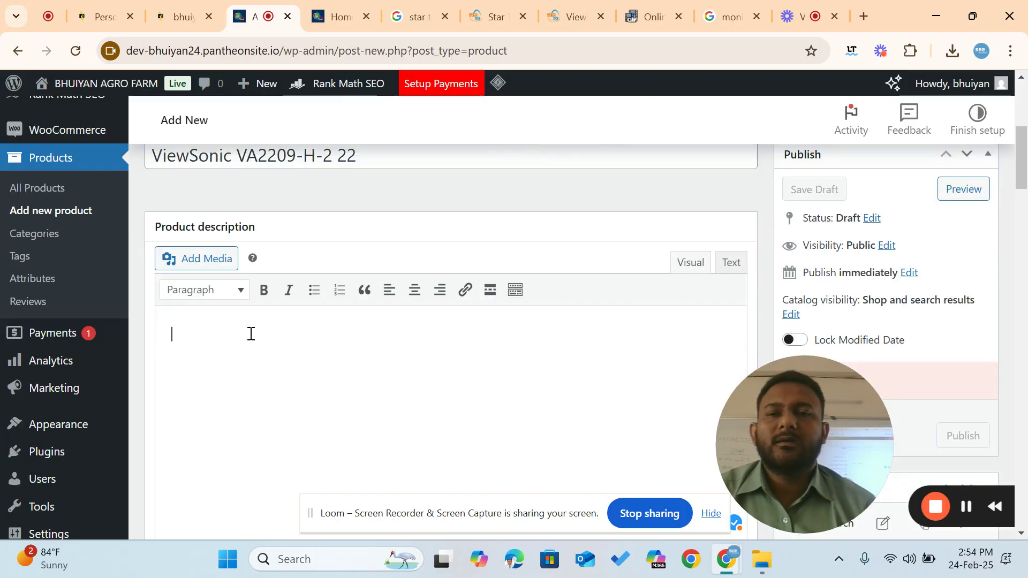
left_click(572, 14)
scroll(483, 341, "down", 9)
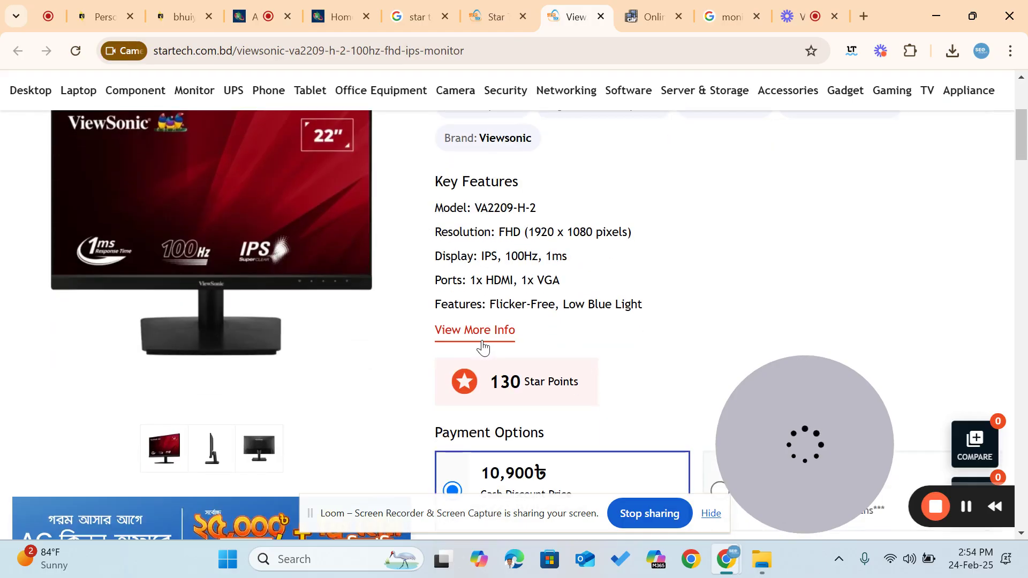
scroll(482, 346, "down", 3)
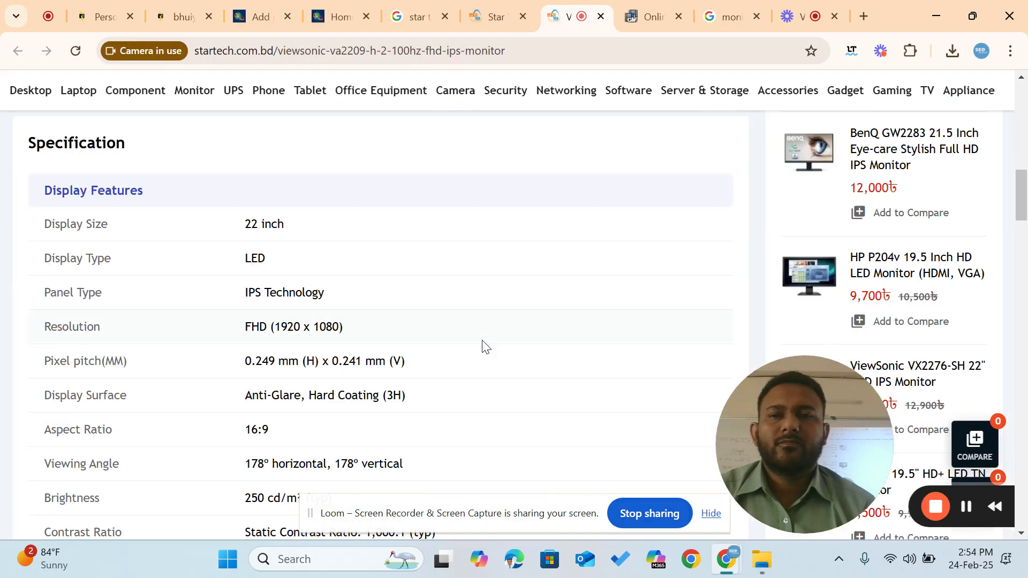
scroll(482, 346, "up", 8)
scroll(483, 345, "up", 3)
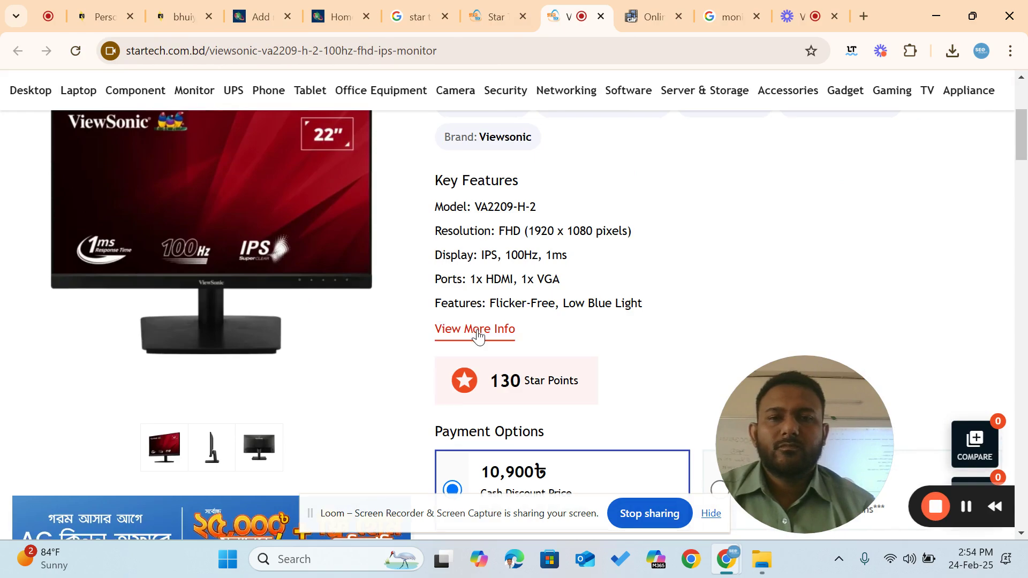
left_click(478, 330)
scroll(478, 334, "down", 15)
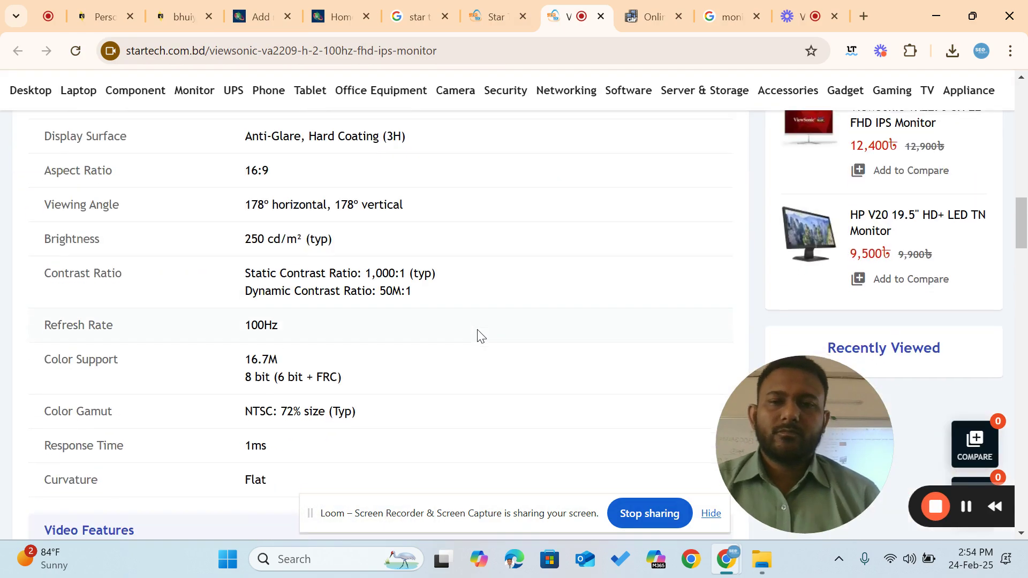
scroll(478, 334, "down", 10)
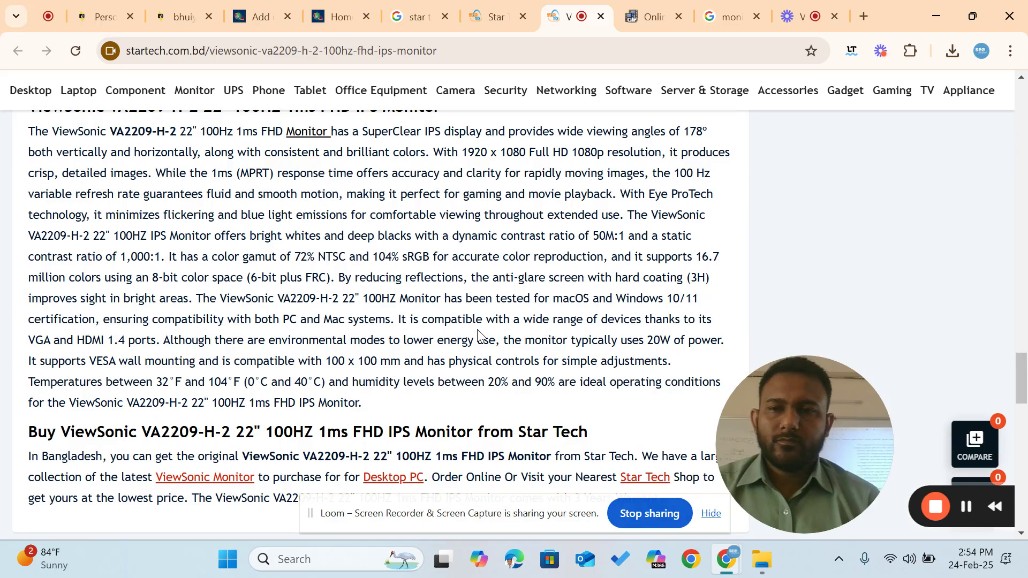
Copy the Star Tech description text, through the "Buy ViewSonic" section and part of the price heading, into the new product's description.
scroll(478, 334, "up", 3)
left_click_drag(31, 263, 633, 397)
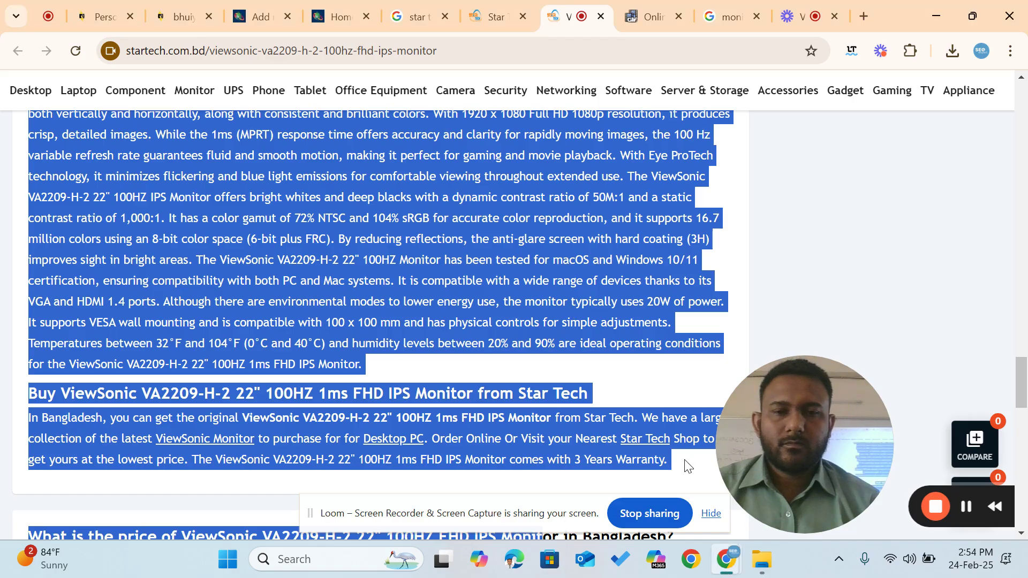
scroll(482, 331, "down", 5)
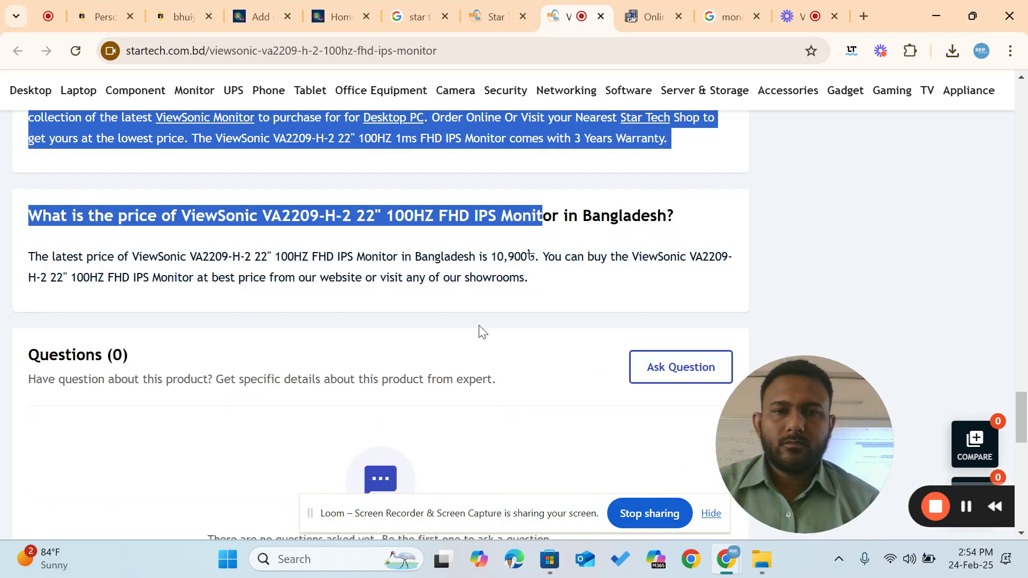
scroll(479, 327, "up", 5)
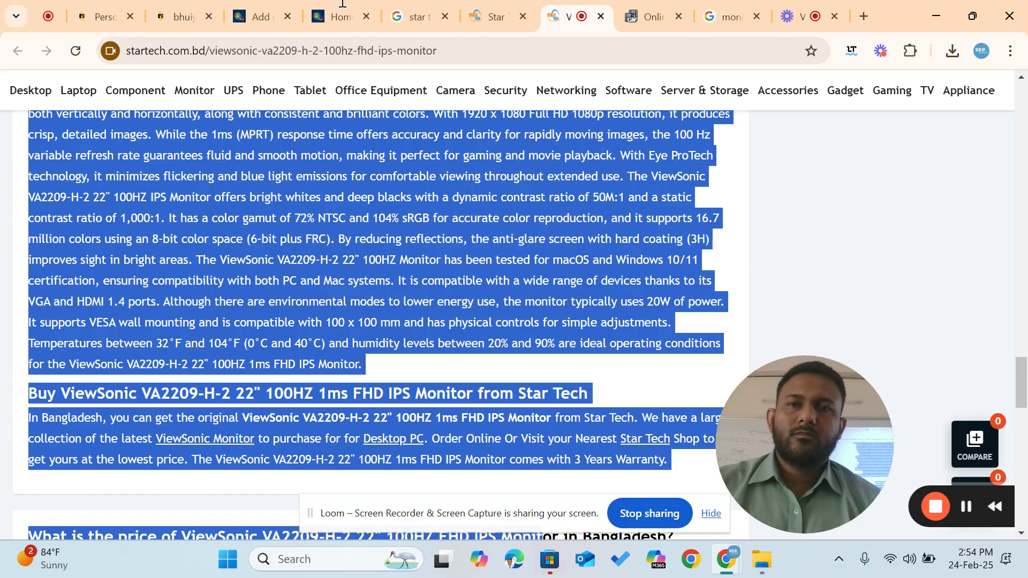
left_click(252, 11)
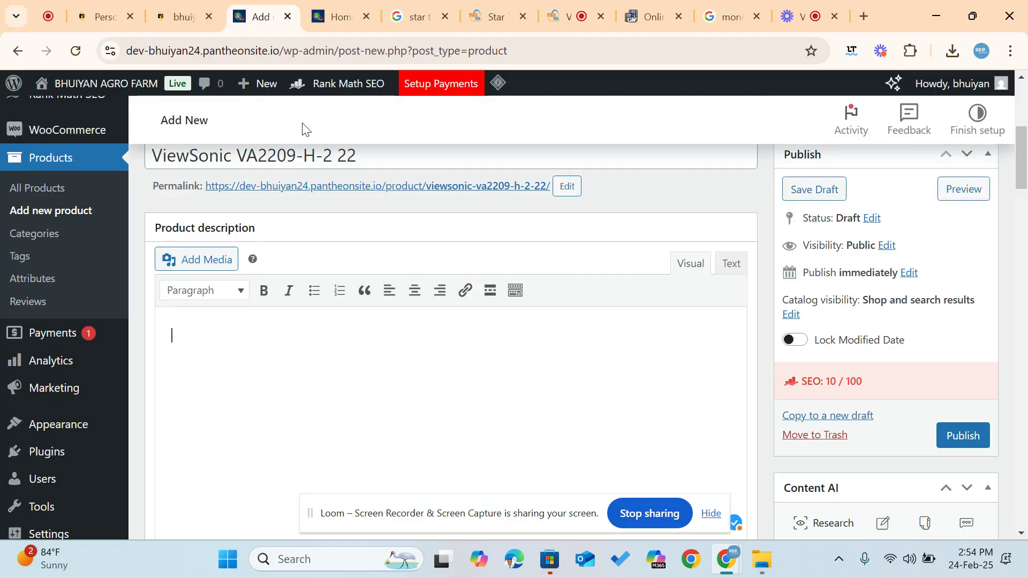
key("ctrl+v")
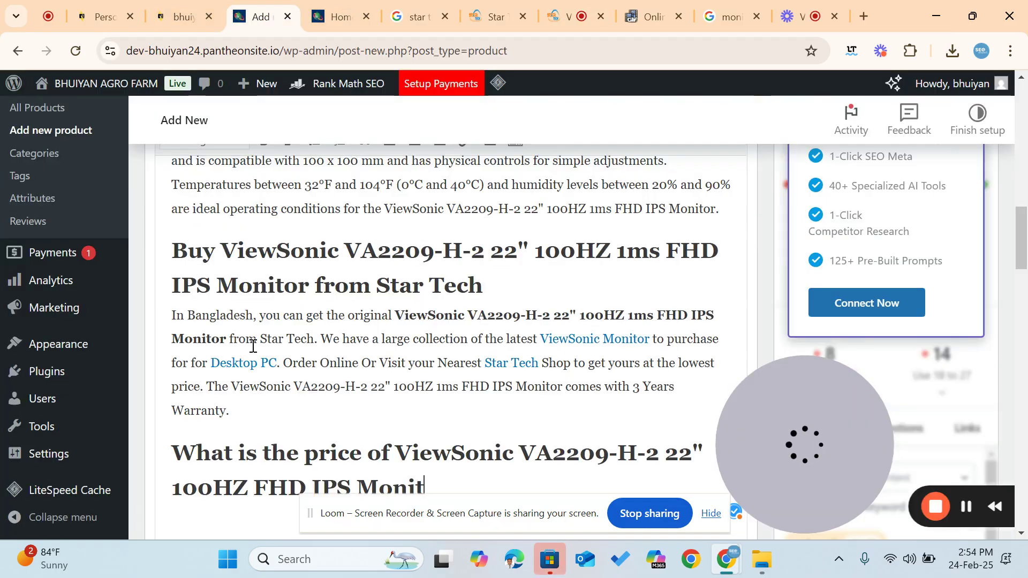
scroll(253, 347, "down", 4)
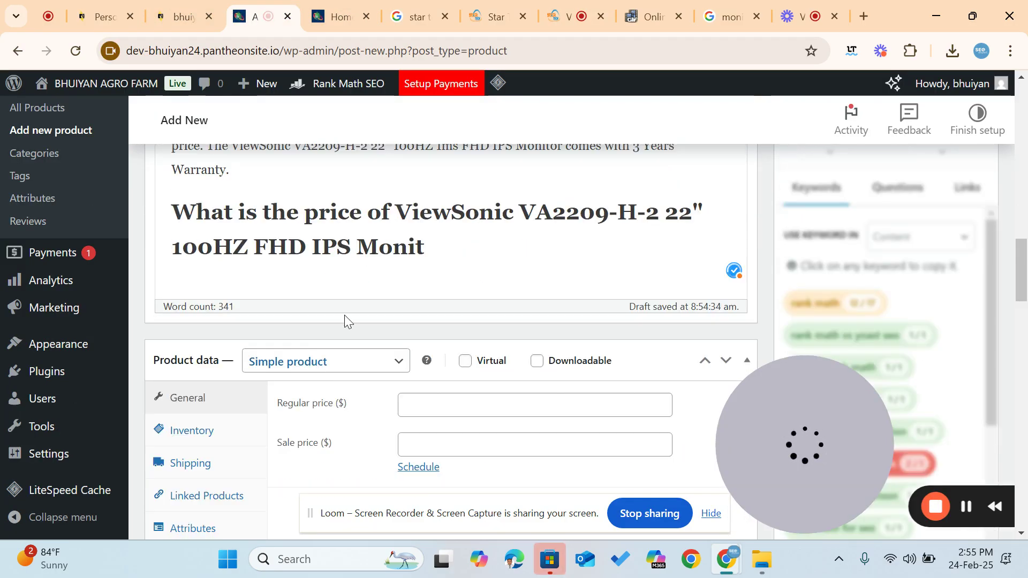